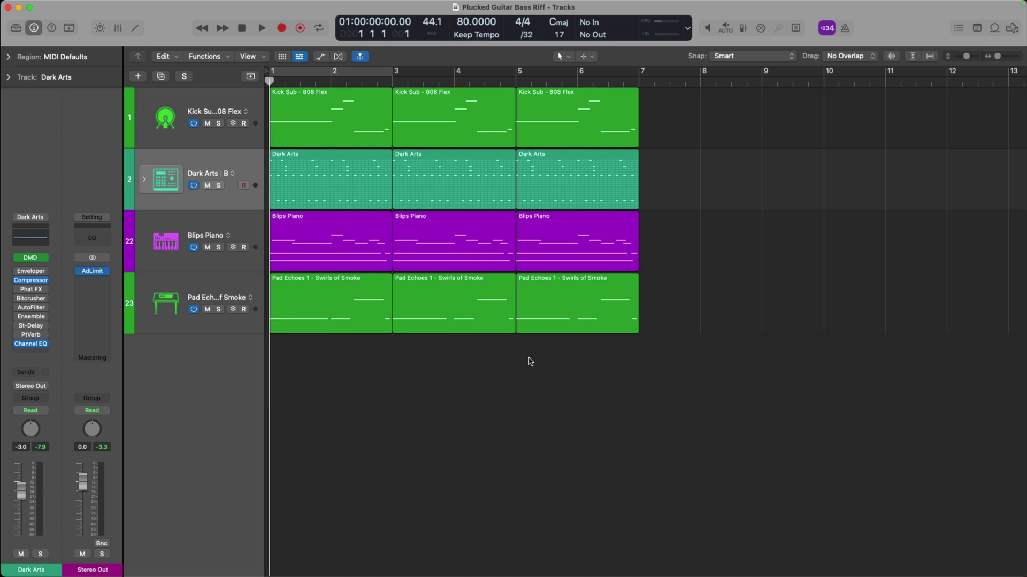
- Turn on the metronome click, then play the project to hear it and stop playback
{"action": "key", "text": "k"}
{"action": "key", "text": "k"}
{"action": "key", "text": "space"}
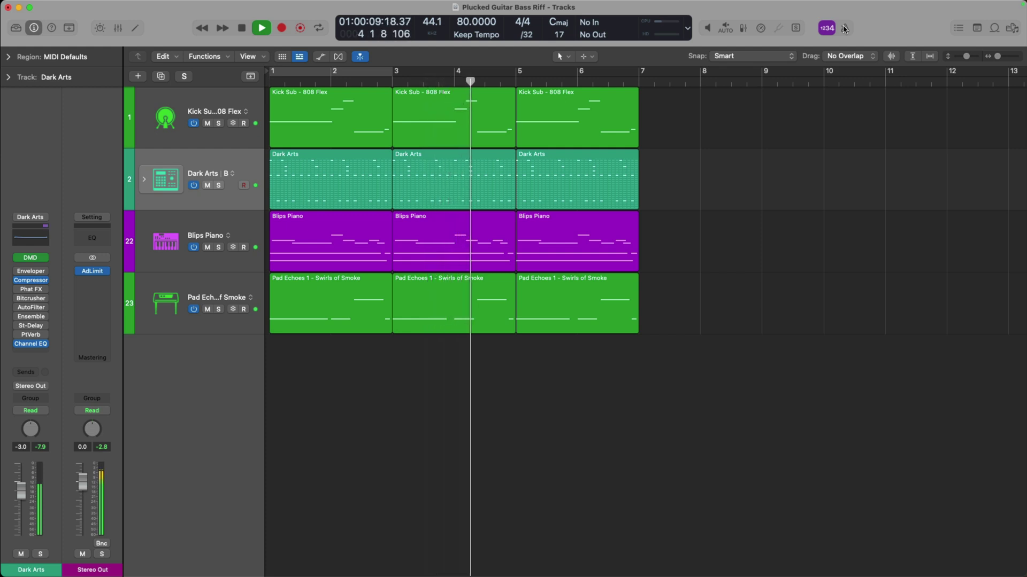
{"action": "key", "text": "space"}
{"action": "key", "text": "Return"}
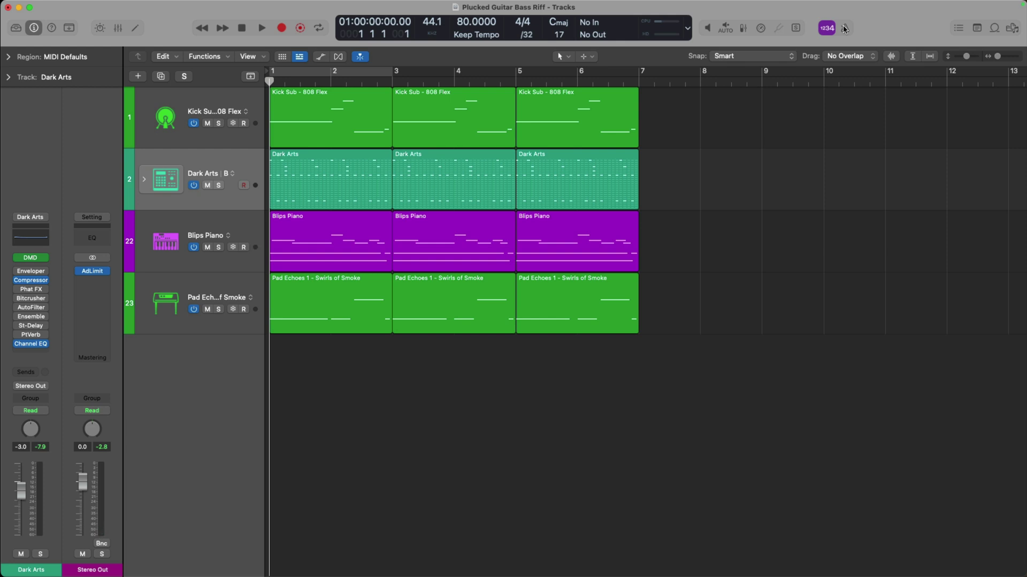
{"action": "left_click", "coordinate": [844, 28]}
{"action": "key", "text": "space"}
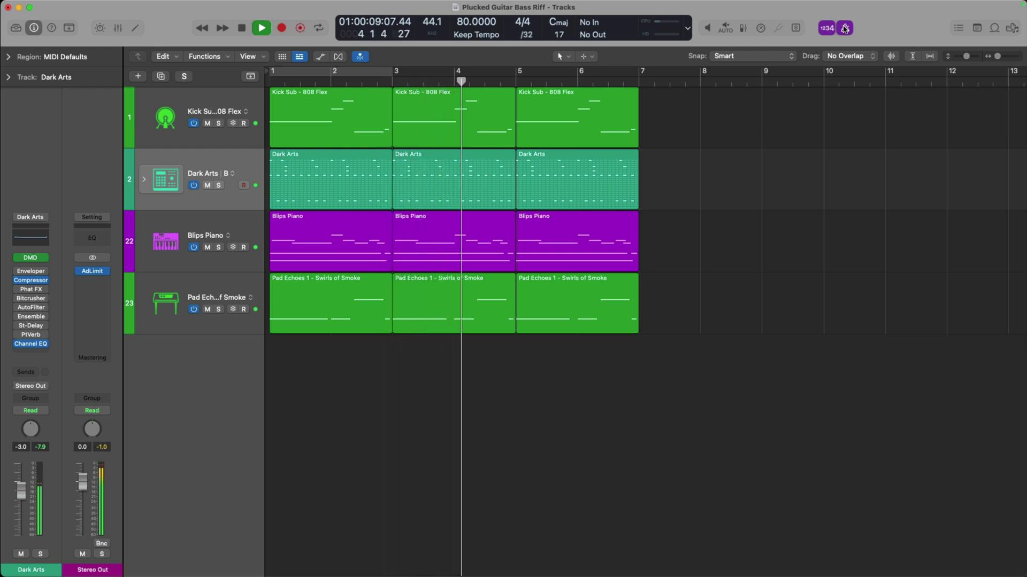
{"action": "key", "text": "space"}
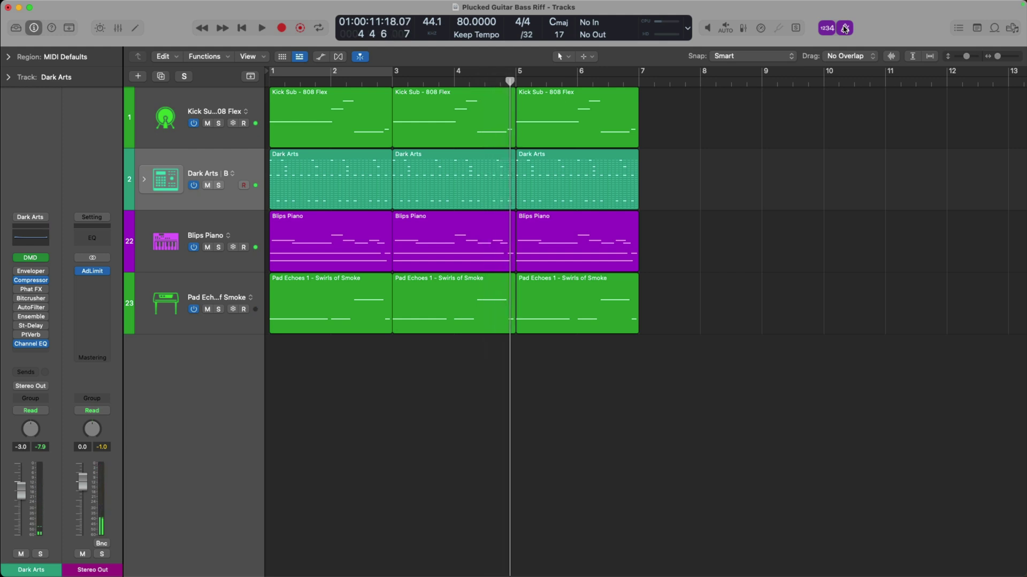
{"action": "right_click", "coordinate": [844, 29]}
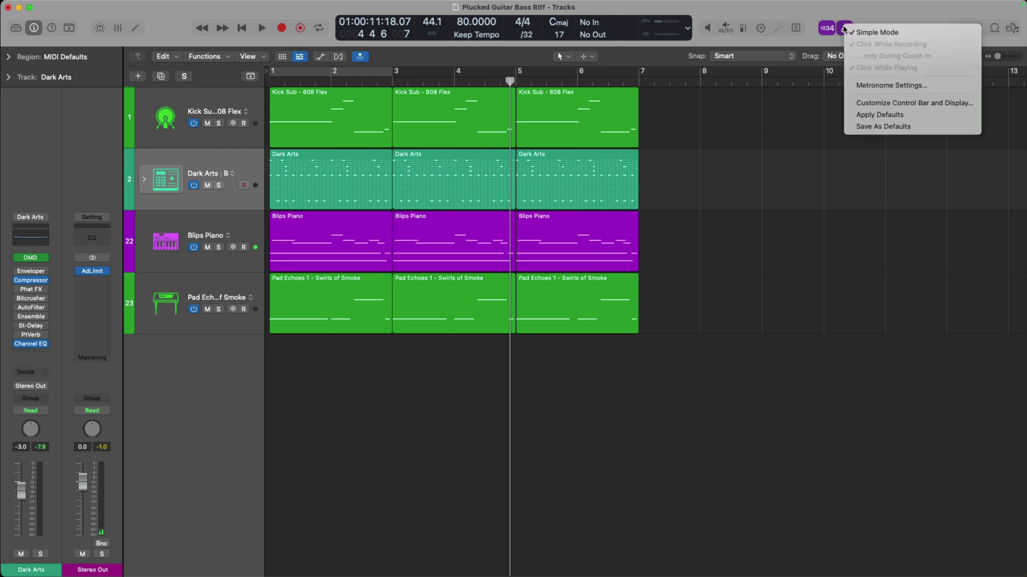
{"action": "left_click", "coordinate": [866, 86]}
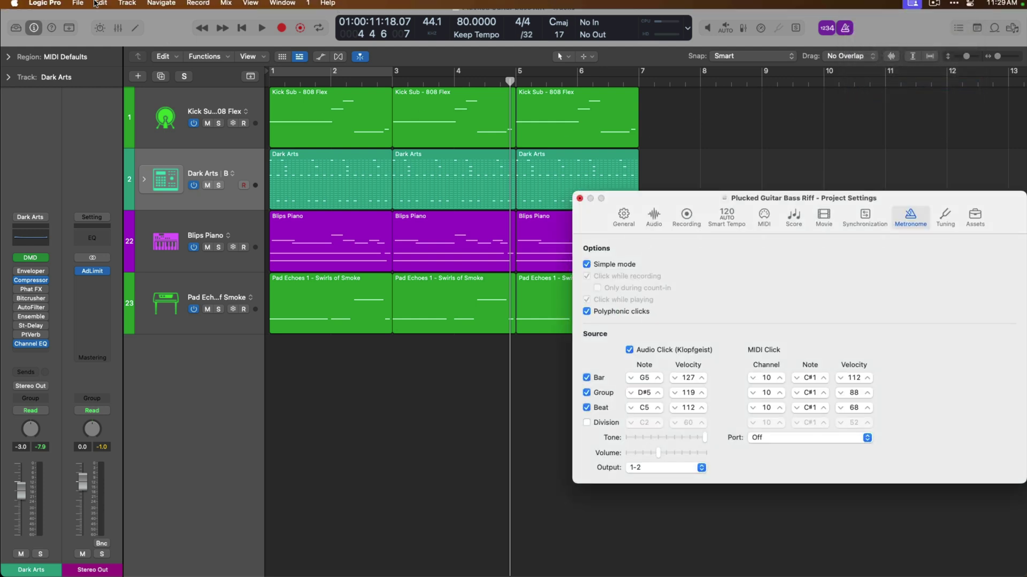
{"action": "left_click", "coordinate": [82, 7]}
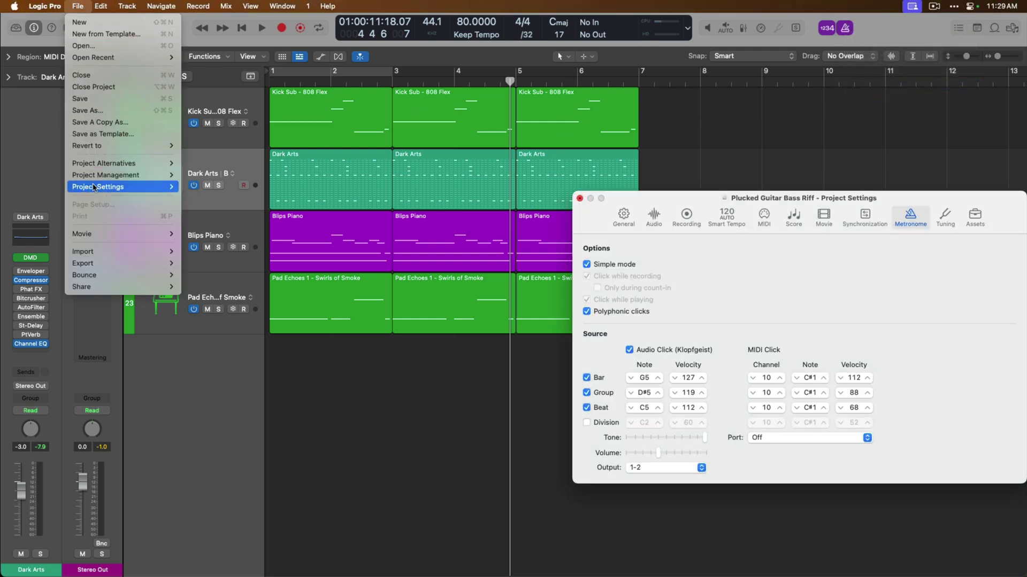
{"action": "mouse_move", "coordinate": [98, 187]}
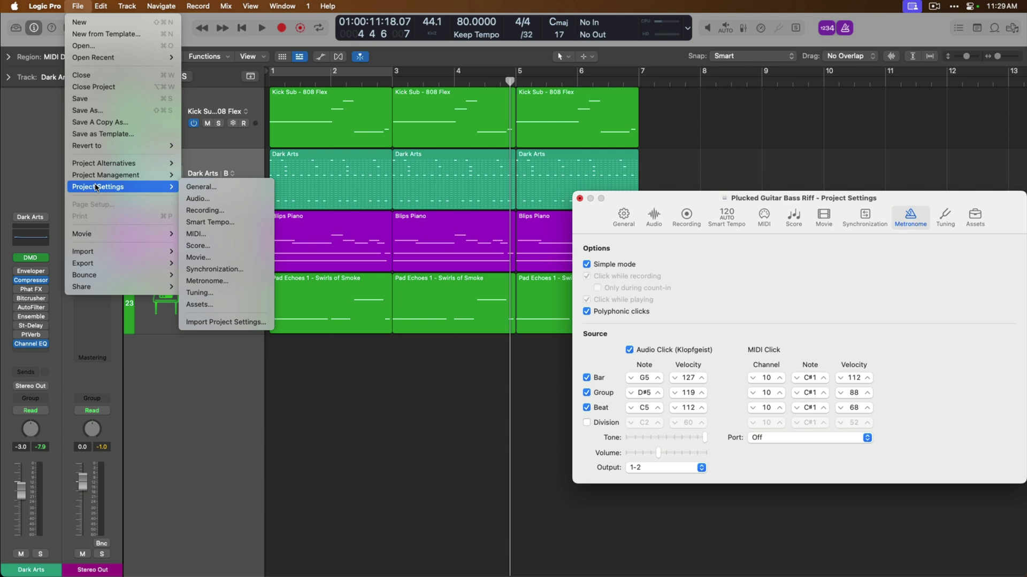
{"action": "left_click", "coordinate": [199, 282]}
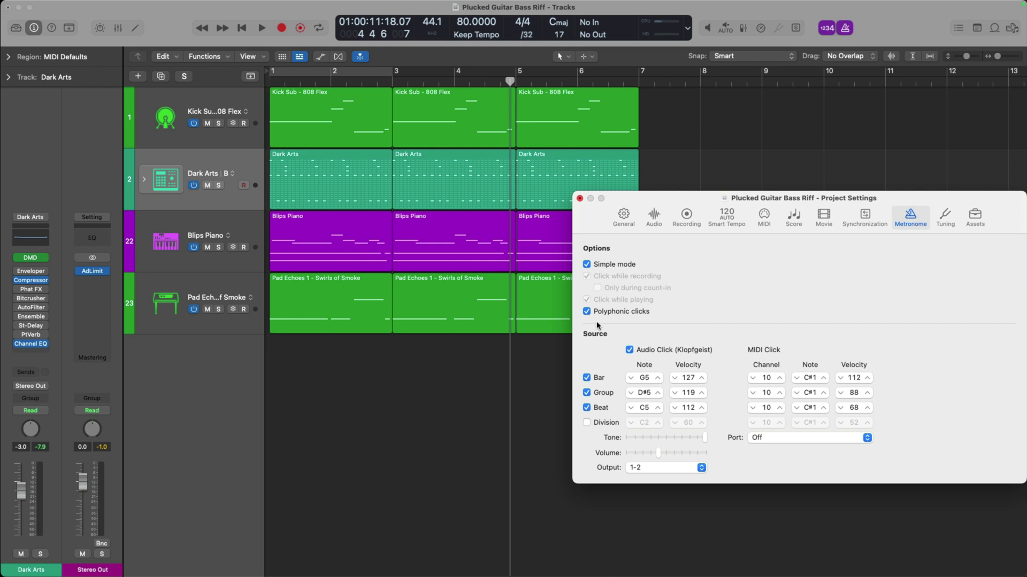
{"action": "left_click", "coordinate": [579, 198]}
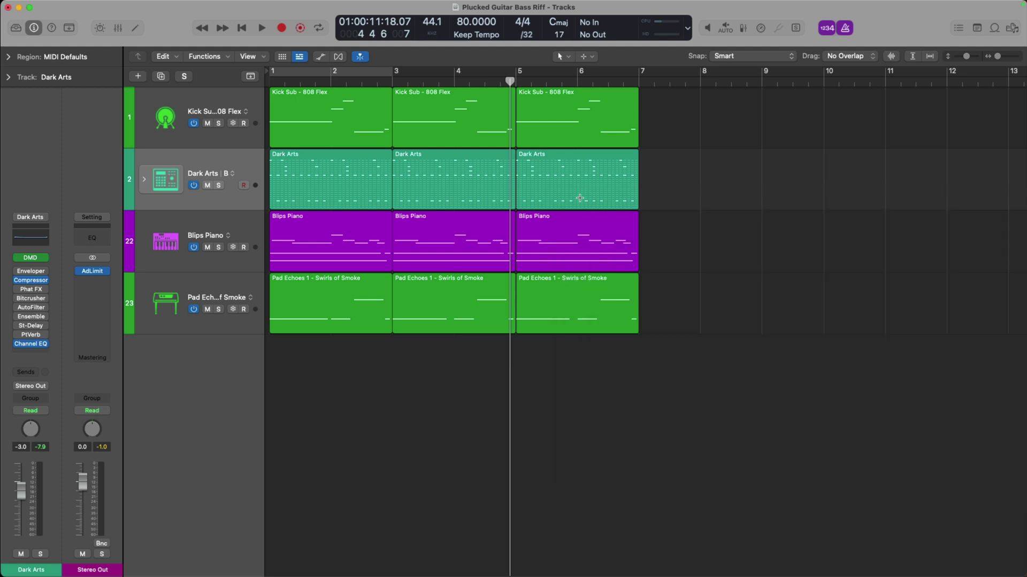
- Open the Mixer with all channel strips shown, from Preview through the drums to Click
{"action": "key", "text": "x"}
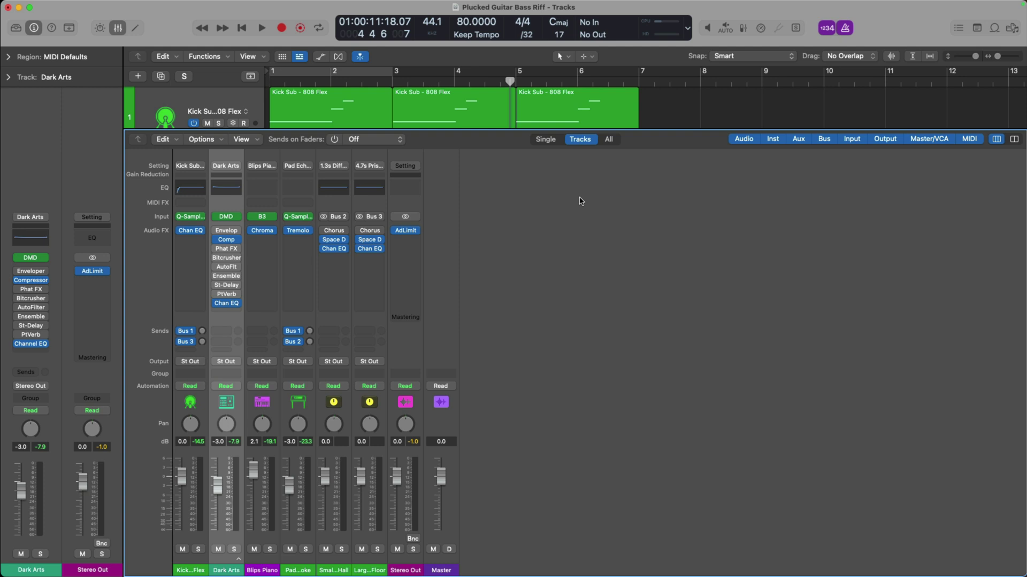
{"action": "left_click", "coordinate": [609, 140]}
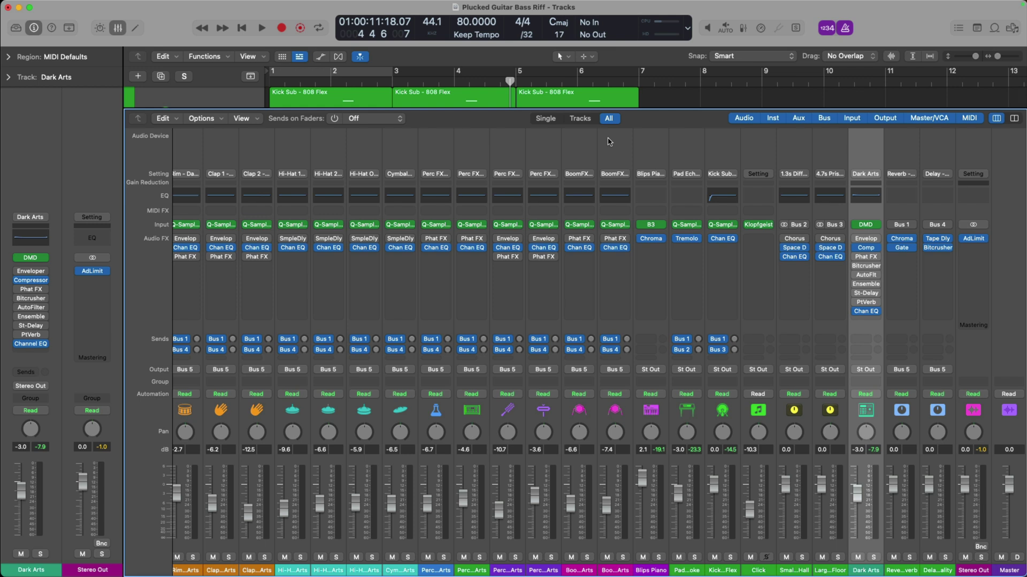
{"action": "scroll", "coordinate": [572, 268], "scroll_direction": "left", "scroll_amount": 5}
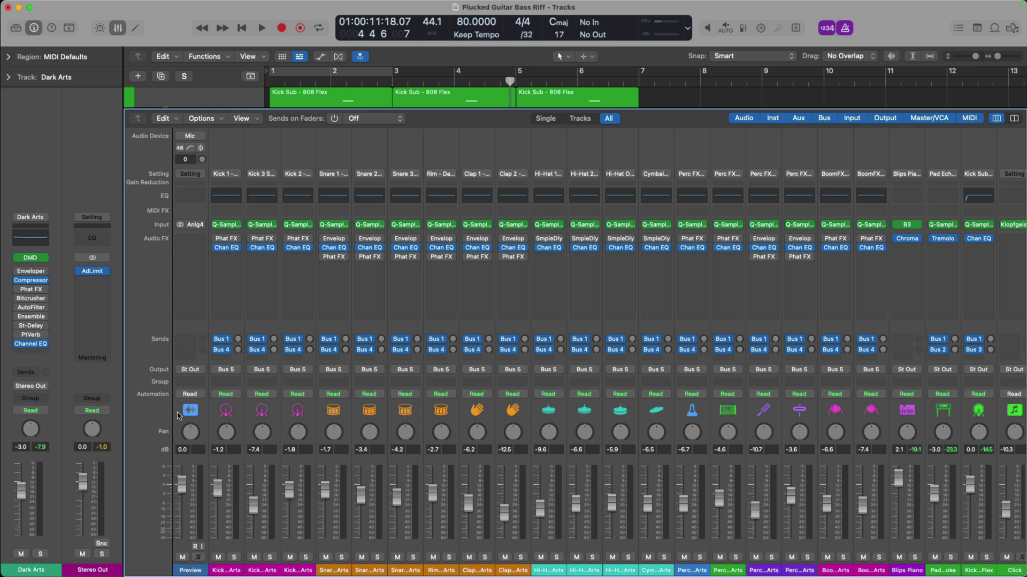
{"action": "key", "text": "o"}
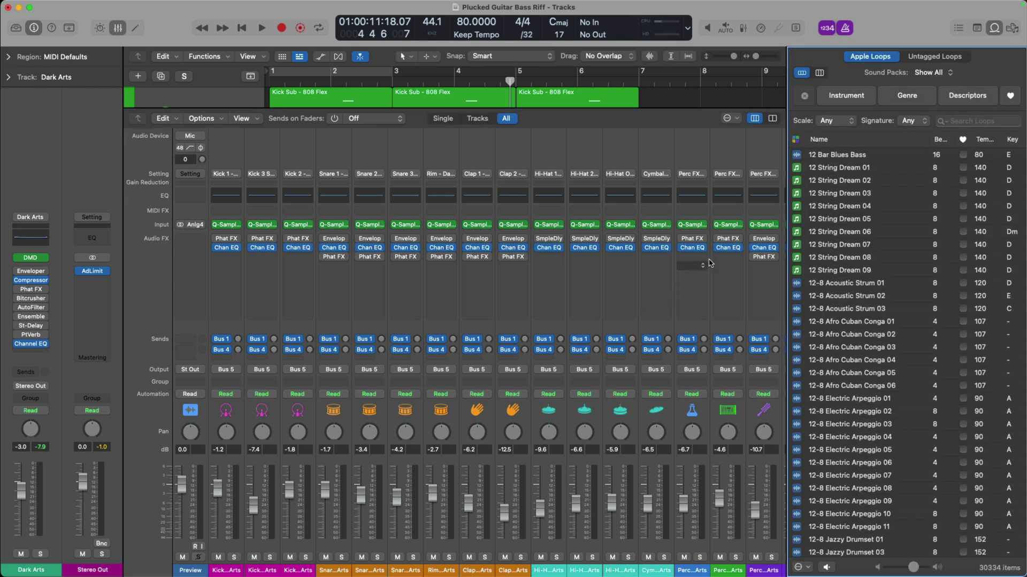
{"action": "left_click", "coordinate": [842, 157]}
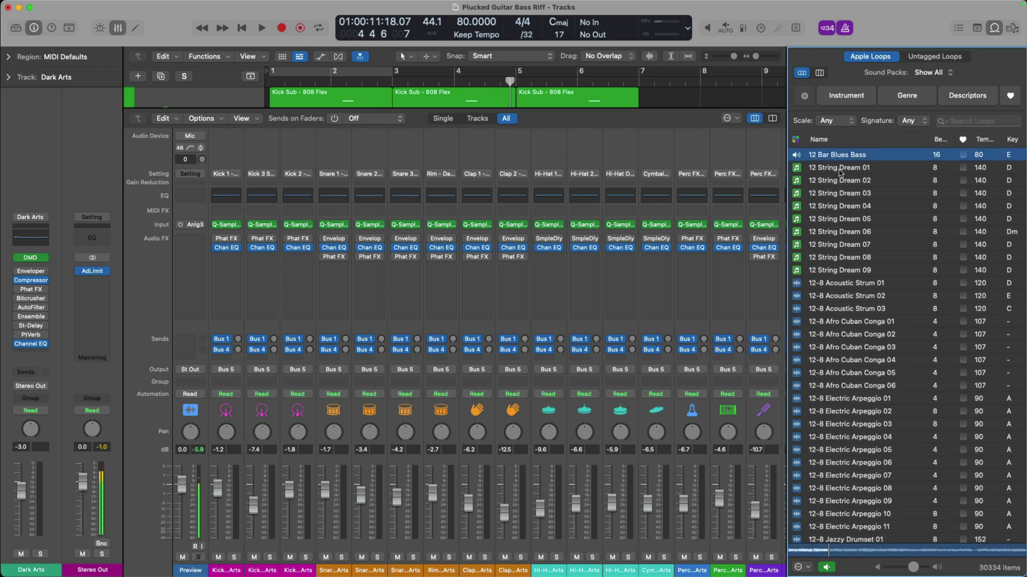
{"action": "left_click", "coordinate": [841, 169]}
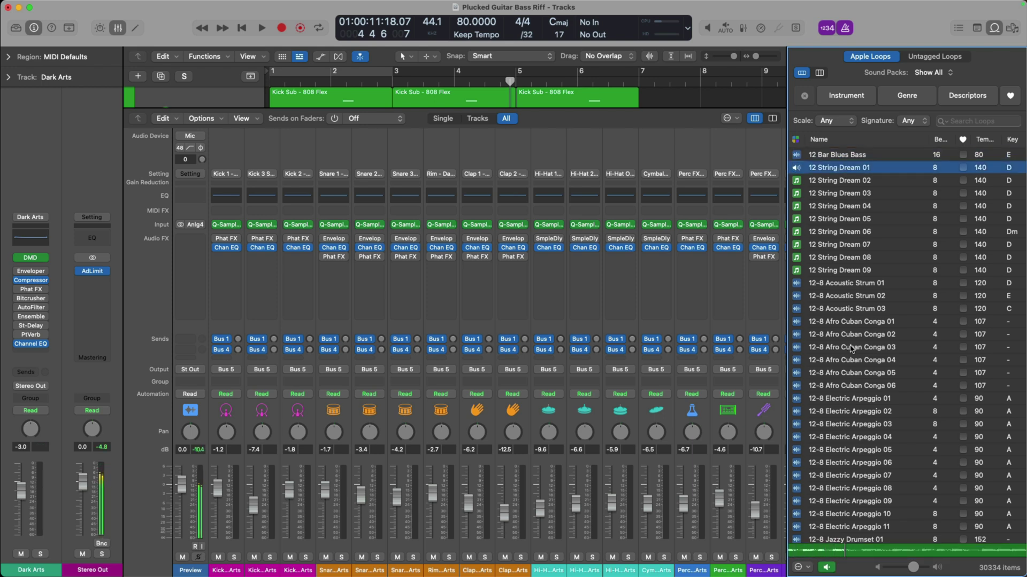
{"action": "left_click", "coordinate": [848, 399]}
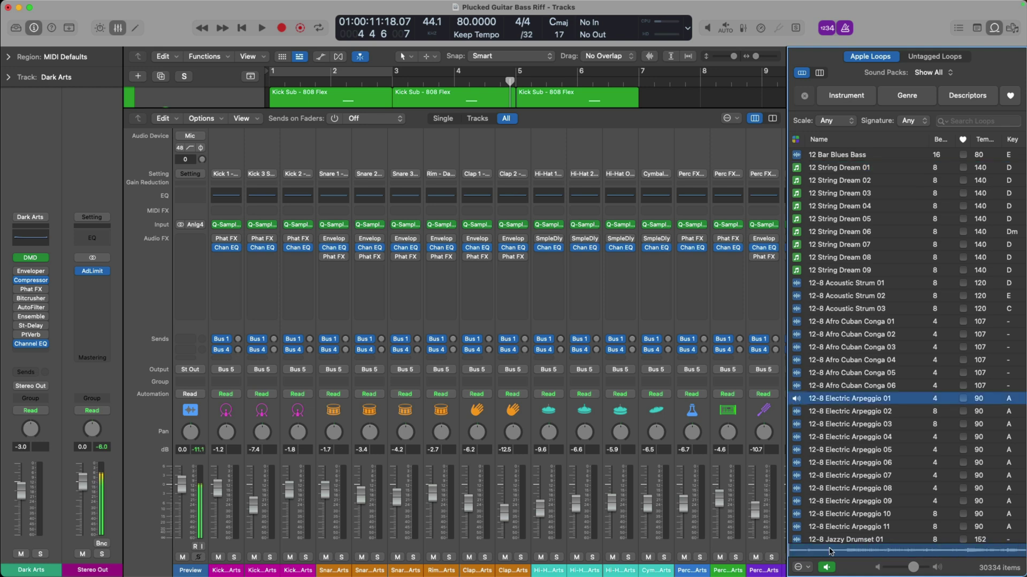
{"action": "left_click", "coordinate": [827, 568]}
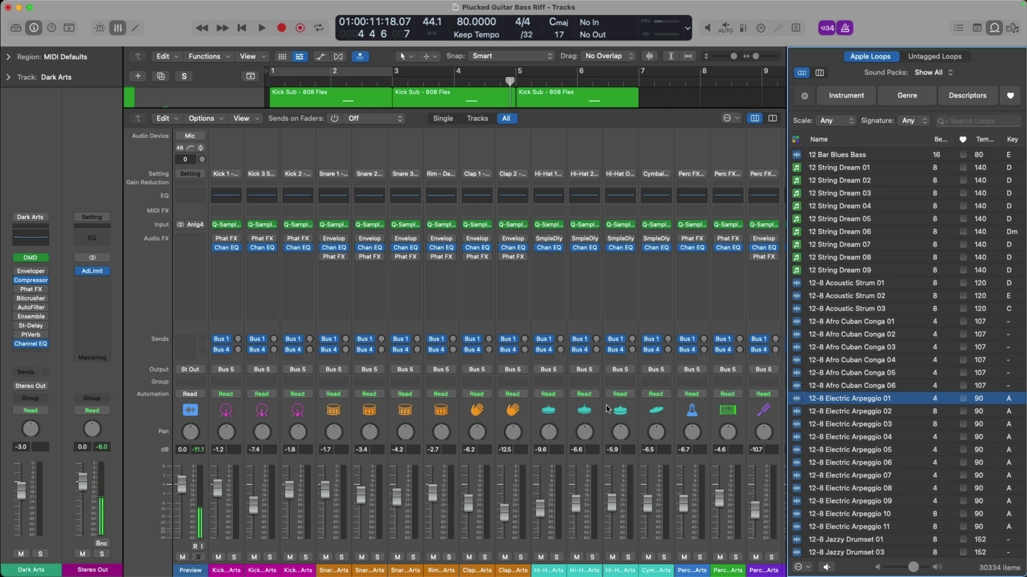
{"action": "key", "text": "o"}
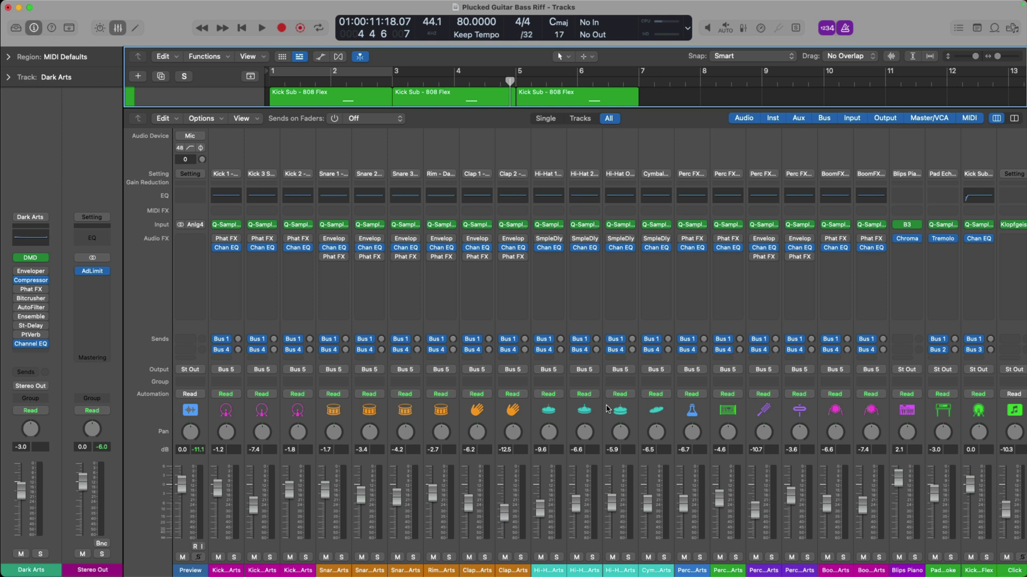
- Select the Click strip, play from the start, briefly solo it, and open its Klopfgeist instrument
{"action": "scroll", "coordinate": [616, 484], "scroll_direction": "right", "scroll_amount": 5}
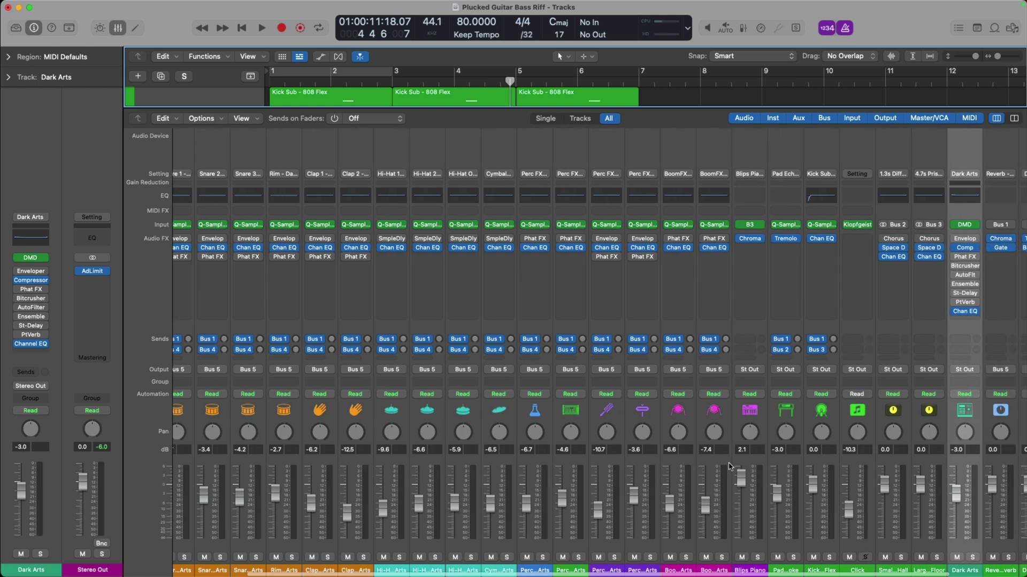
{"action": "left_click", "coordinate": [851, 541]}
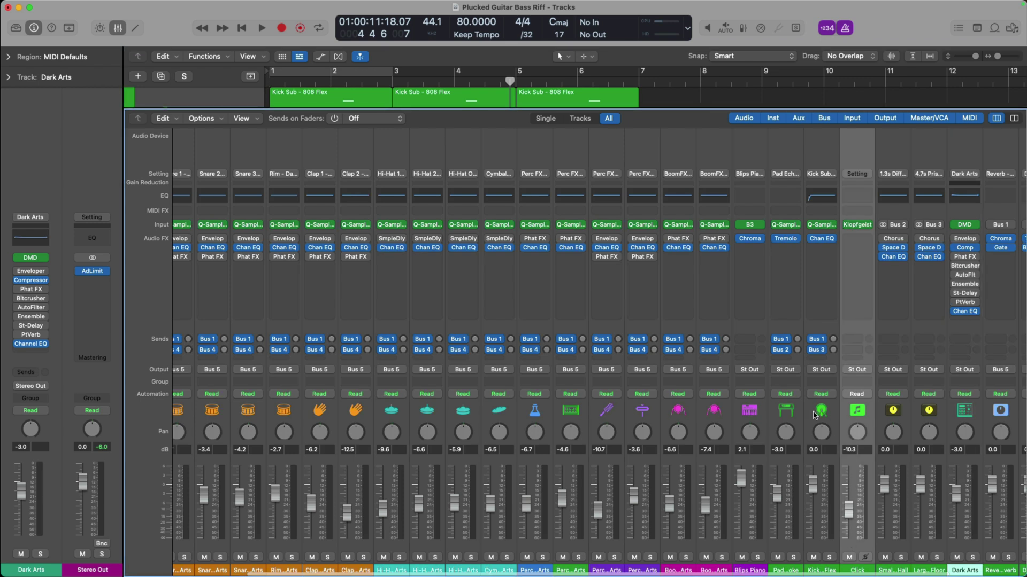
{"action": "scroll", "coordinate": [814, 414], "scroll_direction": "right", "scroll_amount": 2}
{"action": "key", "text": "Return"}
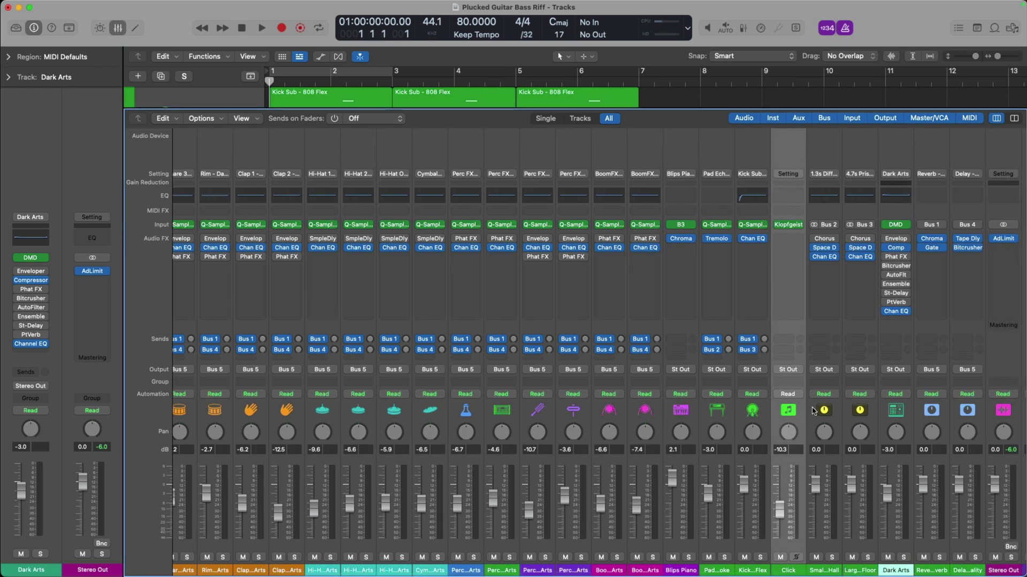
{"action": "key", "text": "space"}
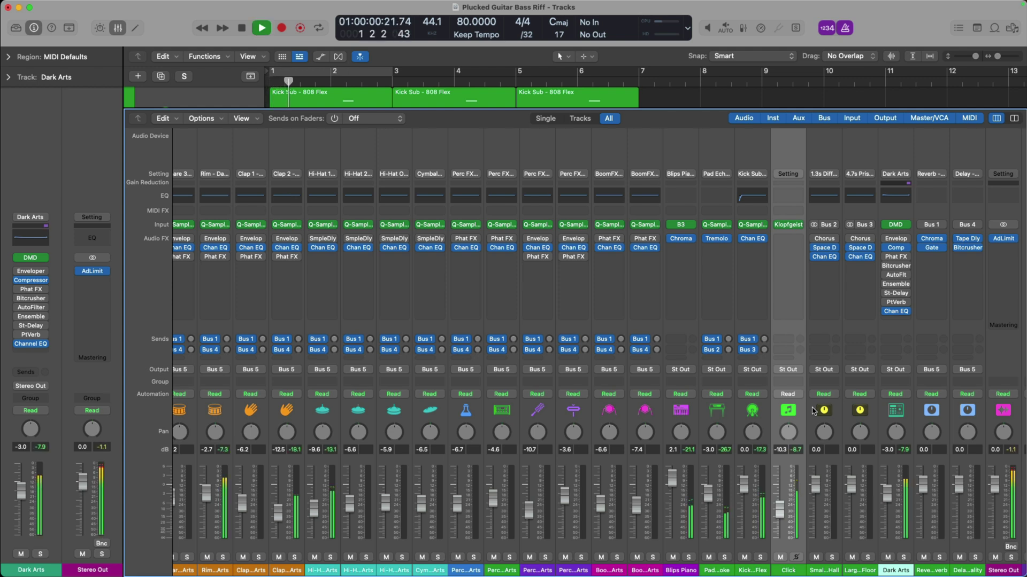
{"action": "left_click", "coordinate": [796, 557]}
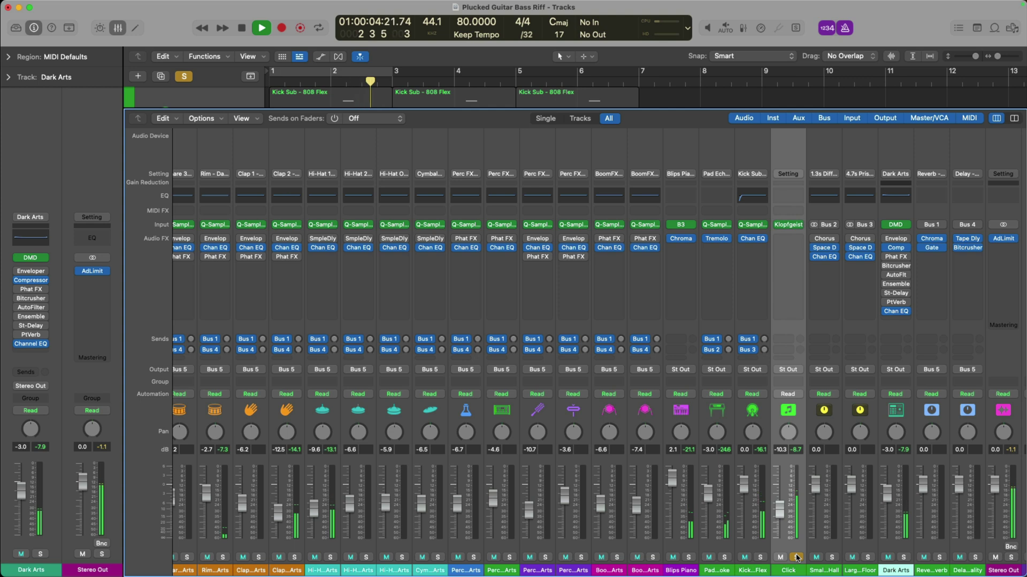
{"action": "left_click", "coordinate": [796, 558]}
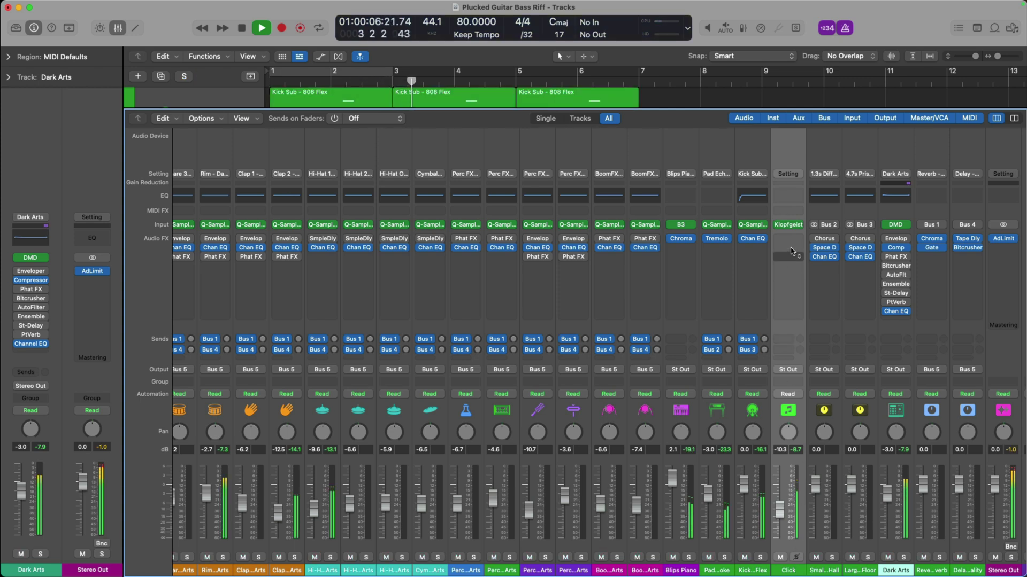
{"action": "left_click", "coordinate": [789, 225]}
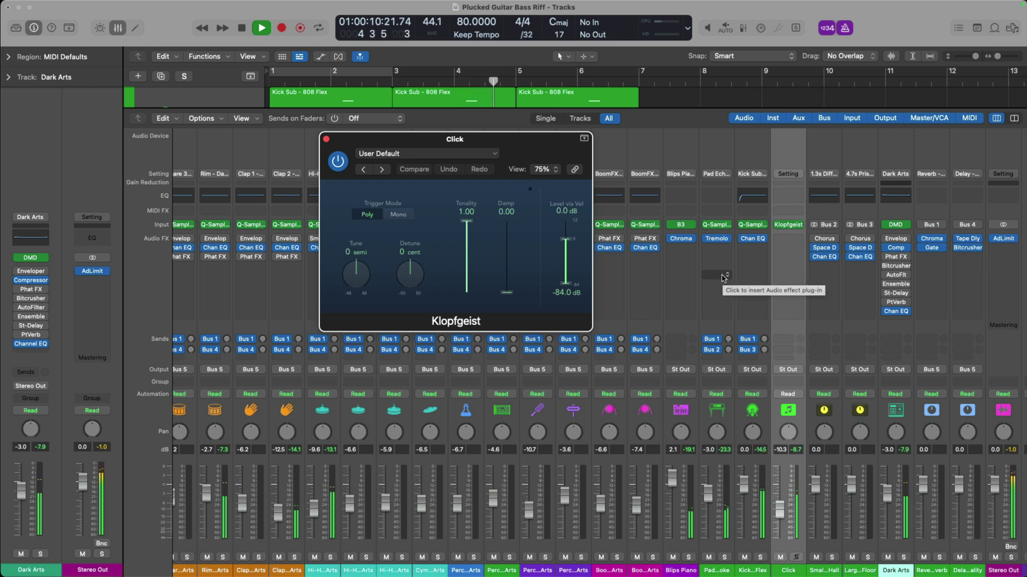
- Stop playback and bring up the Click channel's instrument list showing Quick Sampler options
{"action": "key", "text": "space"}
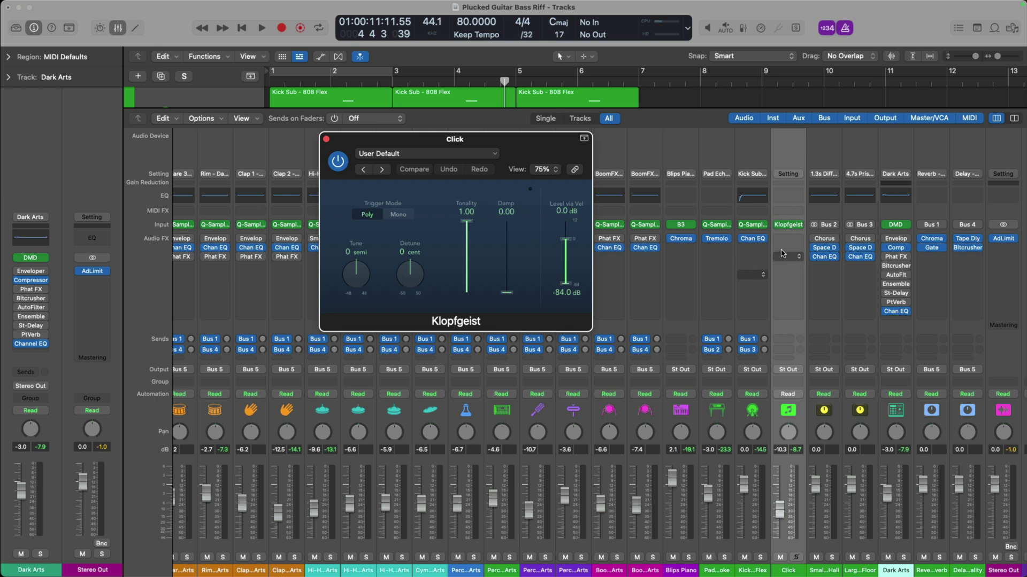
{"action": "left_click", "coordinate": [802, 225]}
{"action": "mouse_move", "coordinate": [802, 228]}
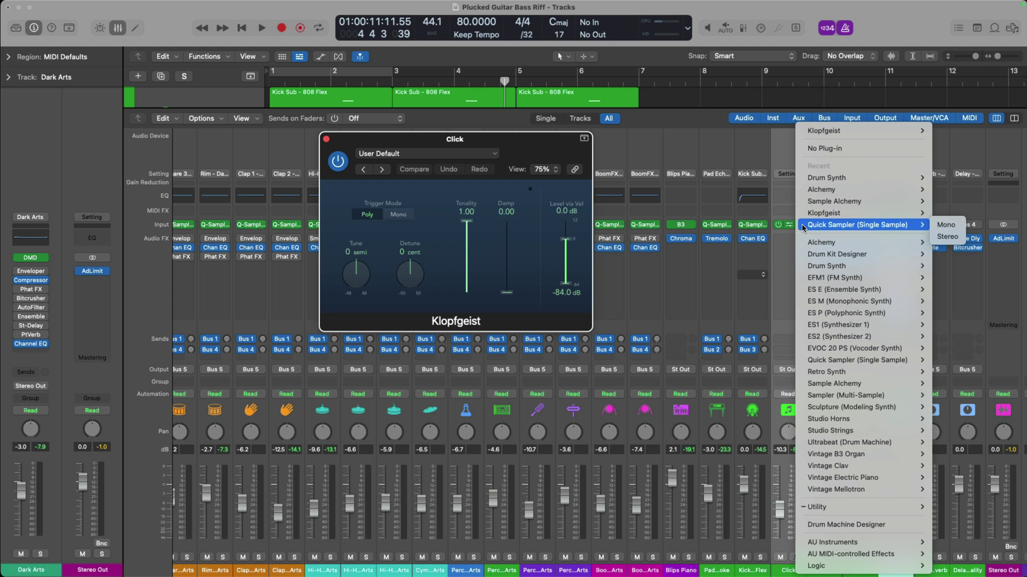
- Replace Klopfgeist with Drum Synth's Percussion 80s Cowbell sound and replay from the start
{"action": "mouse_move", "coordinate": [802, 267]}
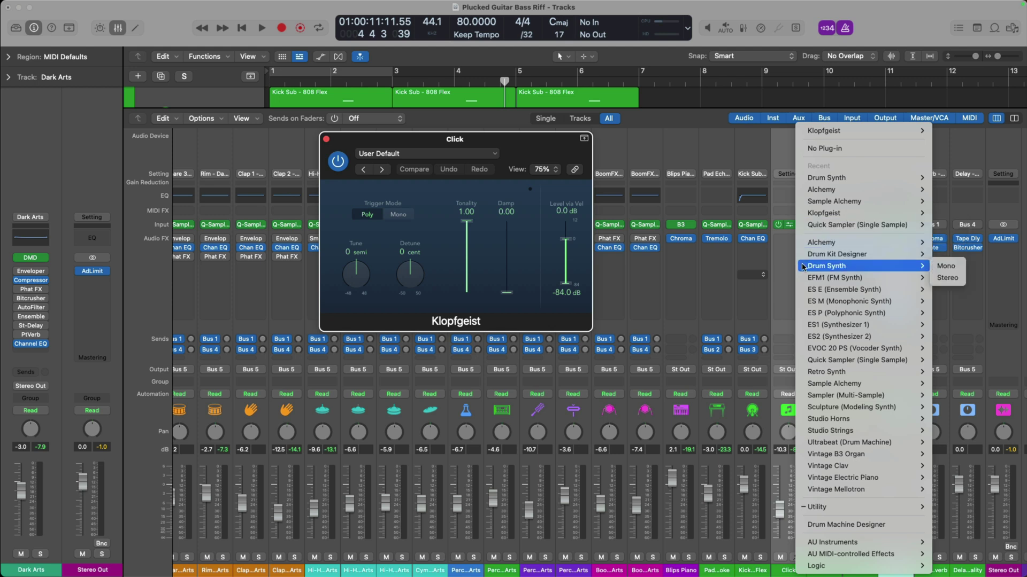
{"action": "left_click", "coordinate": [802, 266]}
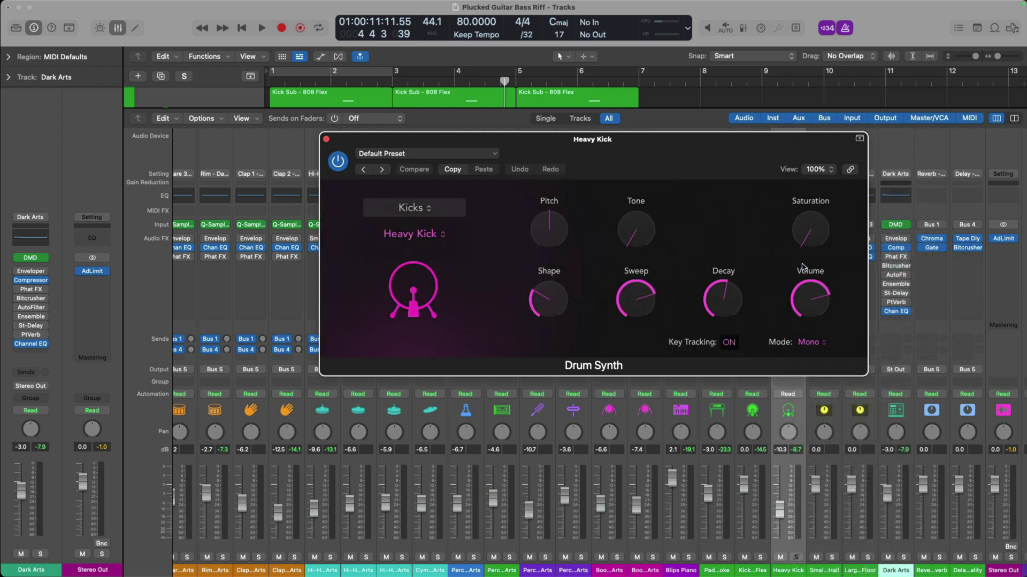
{"action": "left_click", "coordinate": [431, 207]}
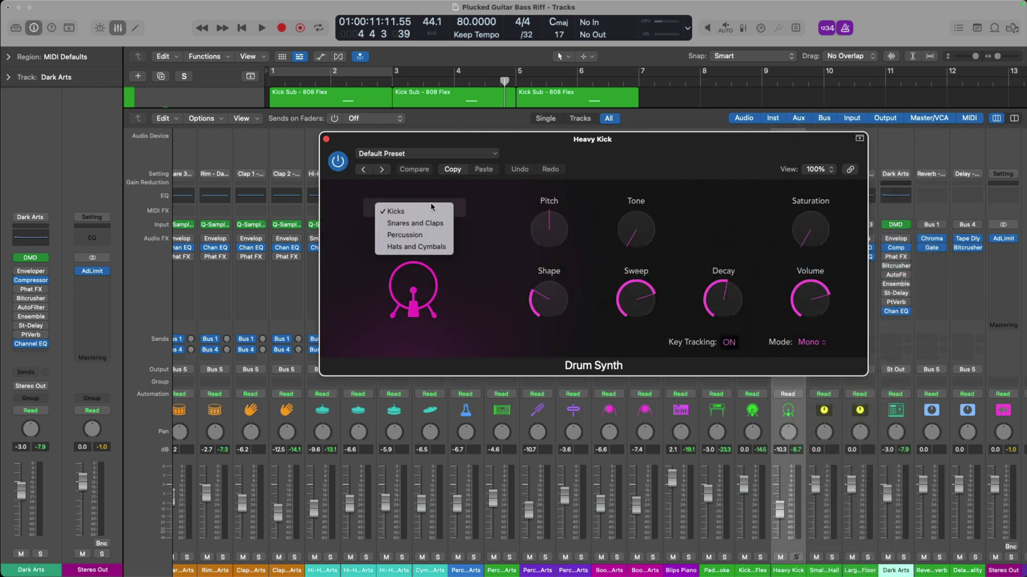
{"action": "left_click", "coordinate": [427, 236]}
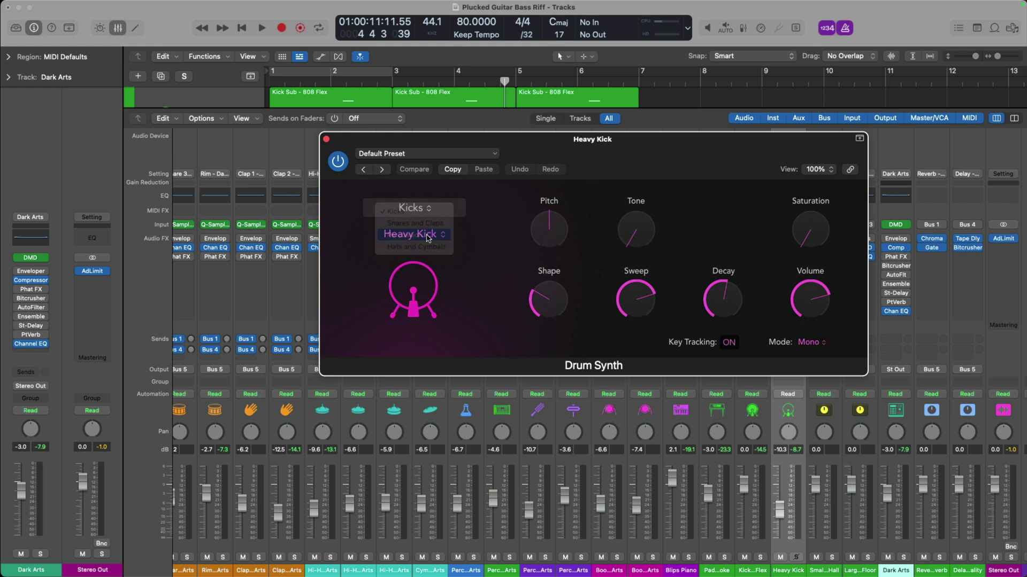
{"action": "left_click", "coordinate": [427, 238]}
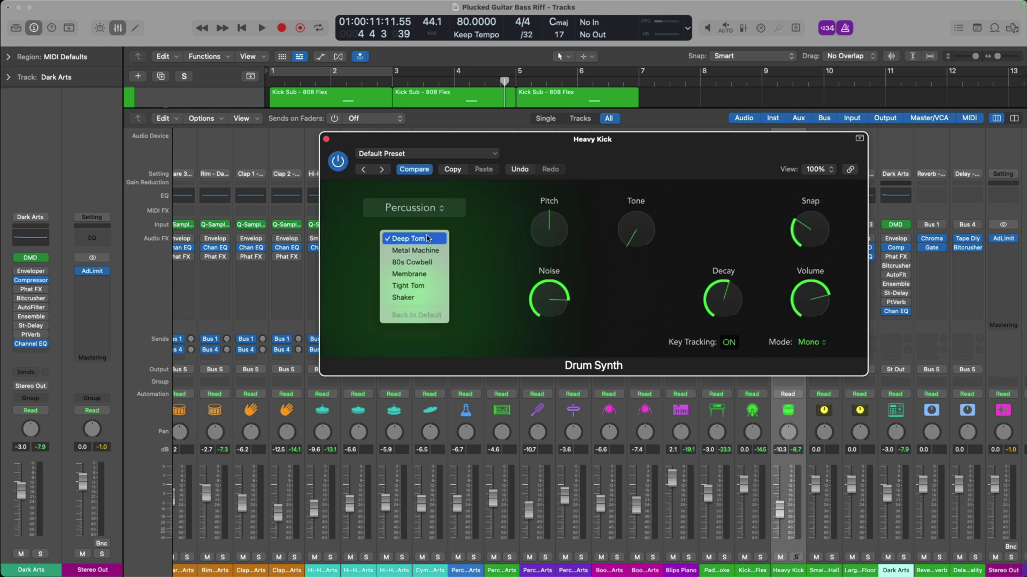
{"action": "left_click", "coordinate": [433, 262]}
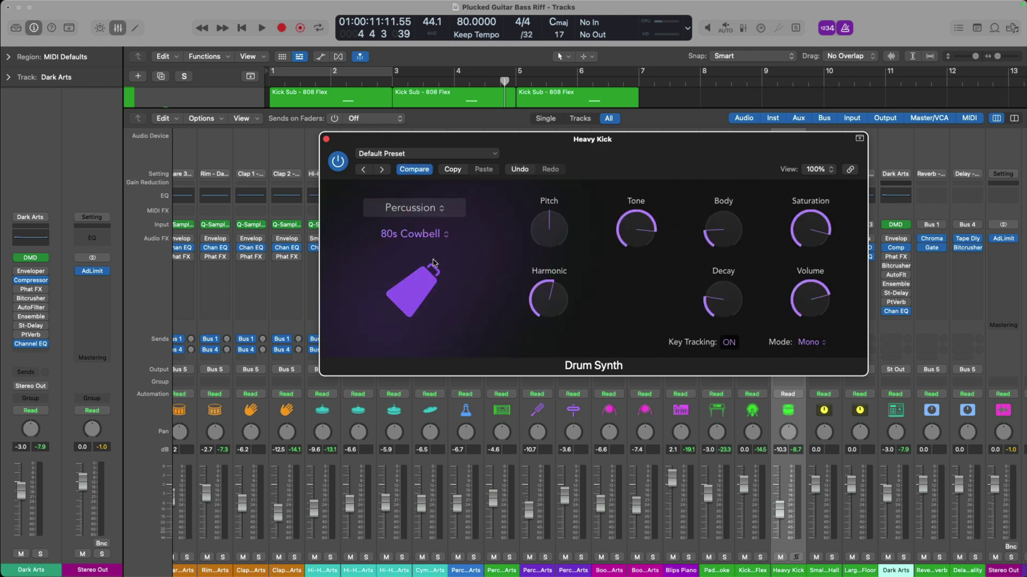
{"action": "key", "text": "Return"}
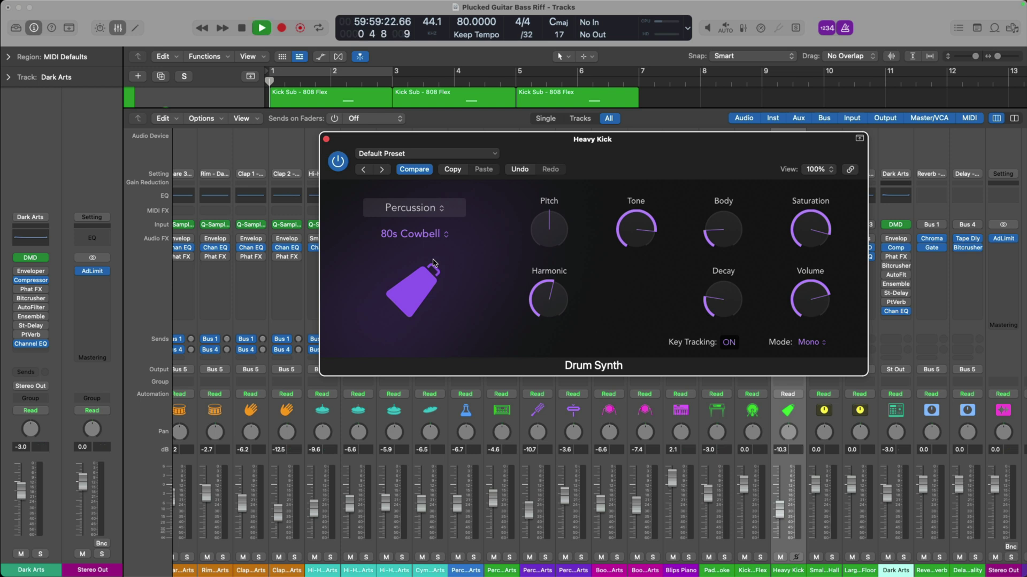
{"action": "key", "text": "space"}
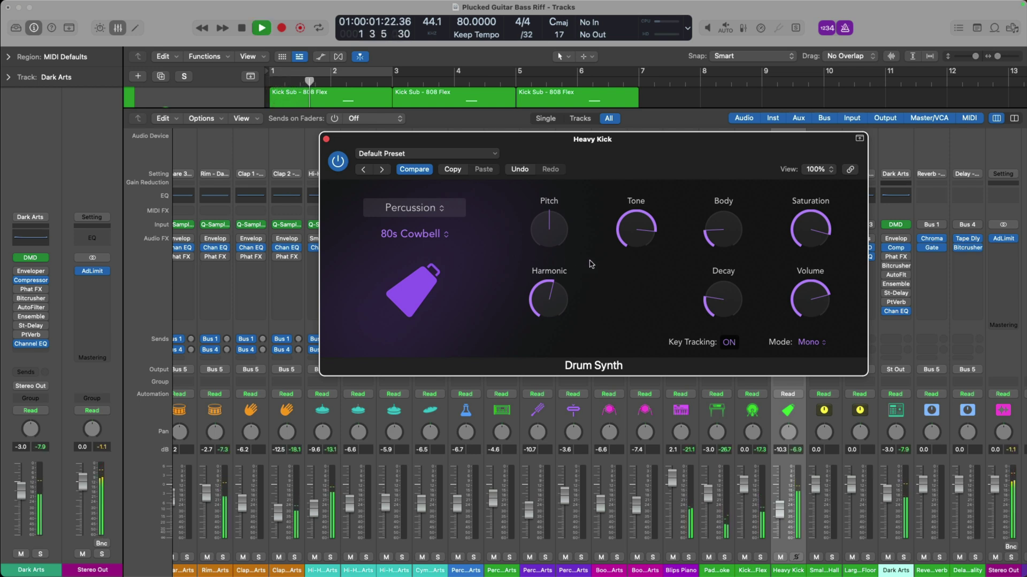
- Turn the cowbell's Volume down, then restart playback from the project start
{"action": "scroll", "coordinate": [799, 307], "scroll_direction": "up", "scroll_amount": 2}
{"action": "left_click_drag", "start_coordinate": [798, 312], "coordinate": [795, 335]}
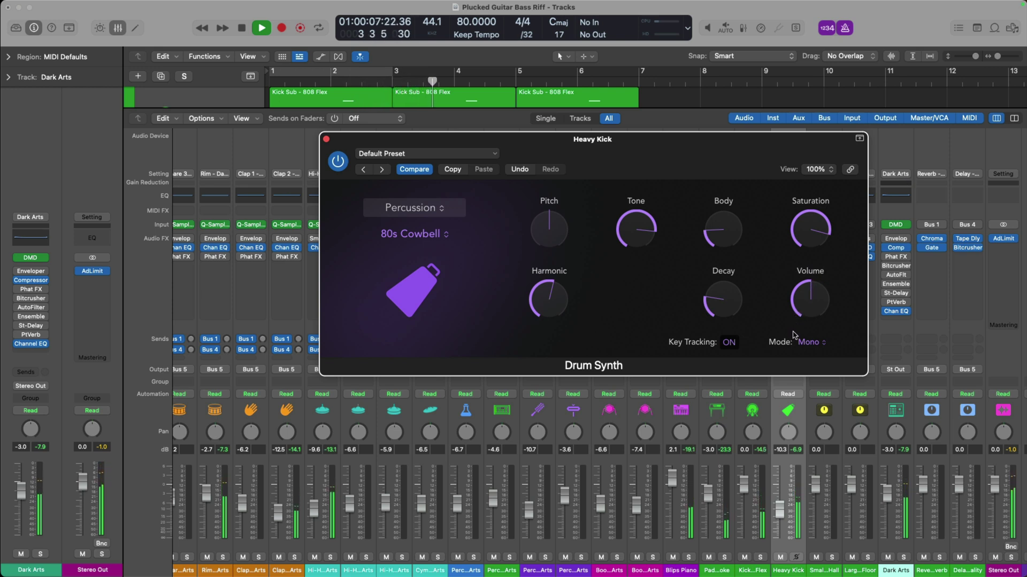
{"action": "key", "text": "space"}
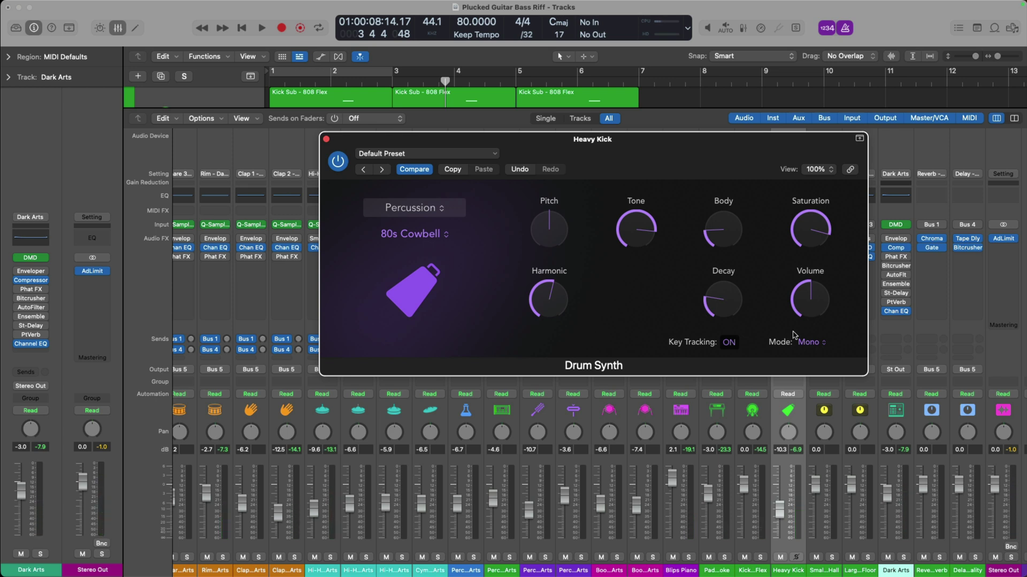
{"action": "key", "text": "Return"}
{"action": "key", "text": "space"}
- Raise Harmonic to 97.7%, Body to about two-thirds and Saturation to 100%, lowering Volume slightly
{"action": "left_click_drag", "start_coordinate": [549, 298], "coordinate": [546, 263]}
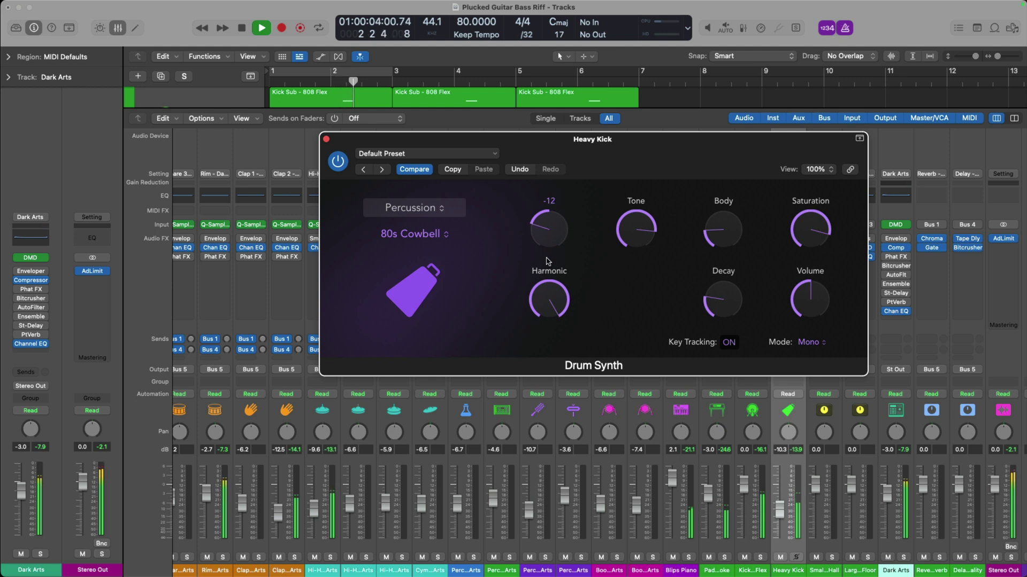
{"action": "left_click_drag", "start_coordinate": [720, 237], "coordinate": [719, 166]}
{"action": "left_click_drag", "start_coordinate": [808, 233], "coordinate": [803, 203]}
{"action": "left_click_drag", "start_coordinate": [809, 293], "coordinate": [814, 324]}
- Set Harmonic to 0%, centre Pitch, drop Tone near minimum and Body to about 25%, then stop
{"action": "left_click_drag", "start_coordinate": [558, 293], "coordinate": [566, 304]}
{"action": "mouse_move", "coordinate": [552, 233]}
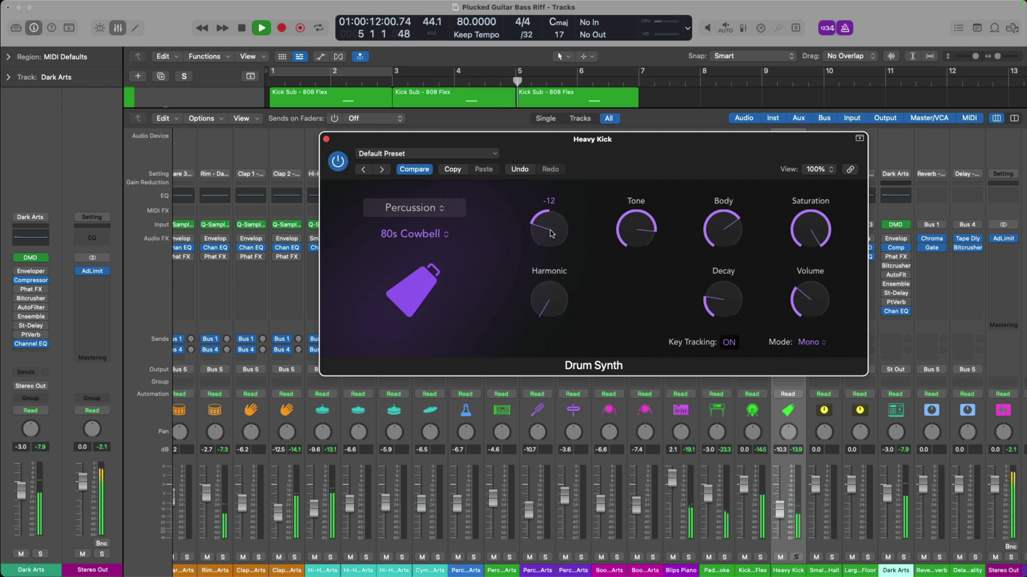
{"action": "left_click_drag", "start_coordinate": [551, 234], "coordinate": [557, 195]}
{"action": "mouse_move", "coordinate": [627, 212]}
{"action": "left_click_drag", "start_coordinate": [627, 211], "coordinate": [630, 251]}
{"action": "left_click_drag", "start_coordinate": [723, 230], "coordinate": [716, 304]}
{"action": "mouse_move", "coordinate": [546, 237]}
{"action": "key", "text": "space"}
- Switch Drum Synth to the Percussion Shaker sound and adjust its Dirt knob during playback
{"action": "left_click", "coordinate": [438, 233]}
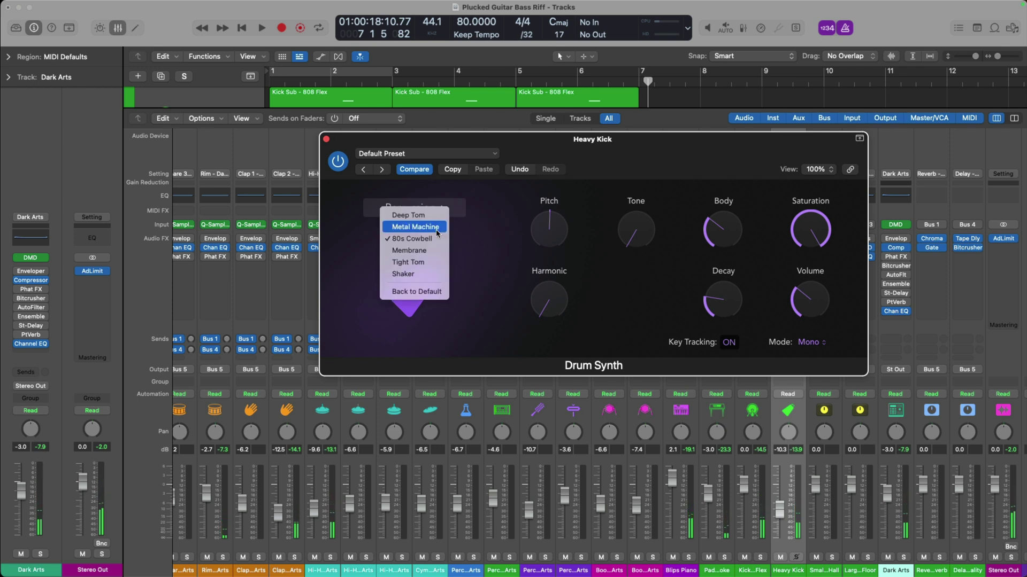
{"action": "left_click", "coordinate": [427, 274]}
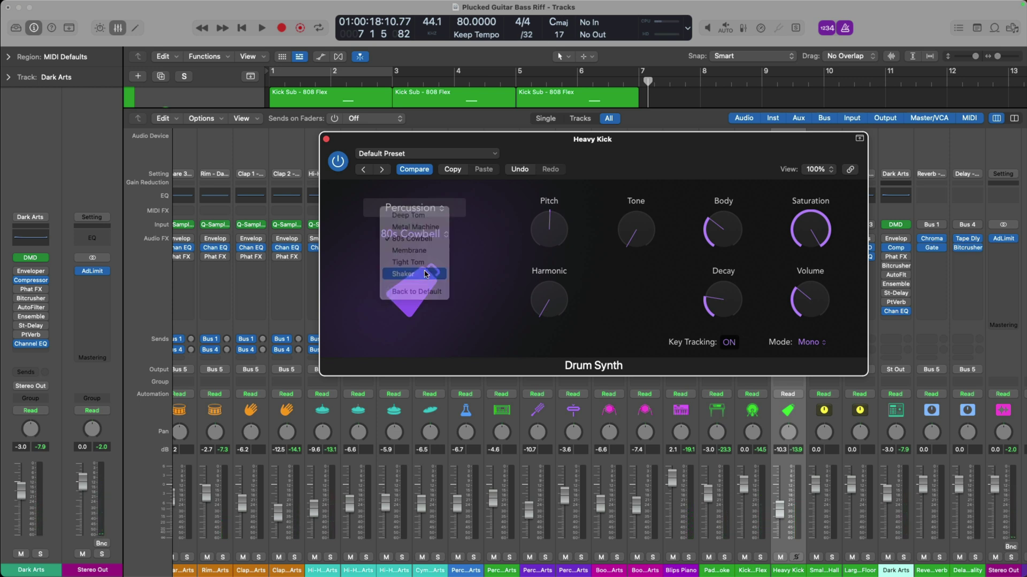
{"action": "key", "text": "space"}
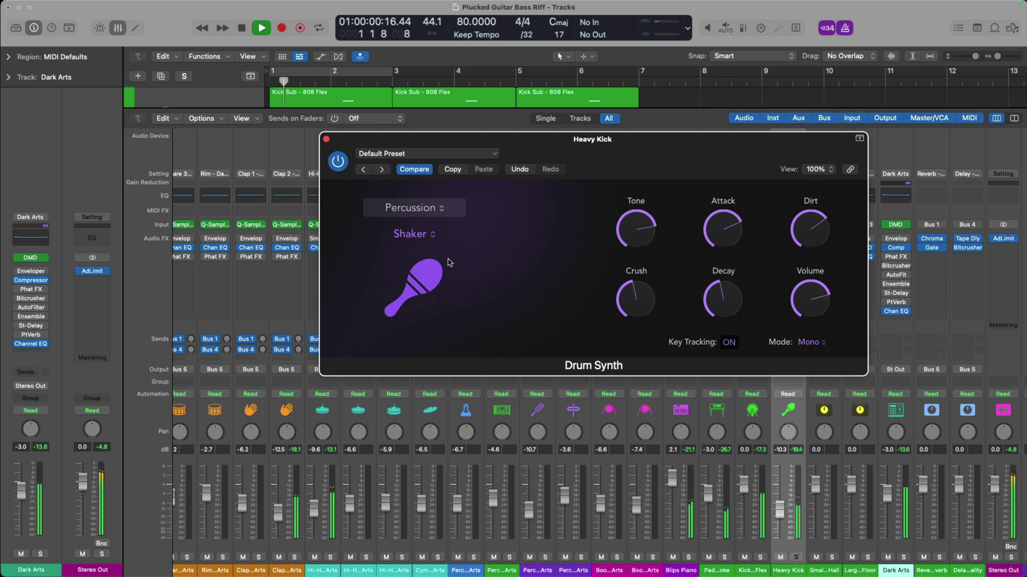
{"action": "mouse_move", "coordinate": [798, 290]}
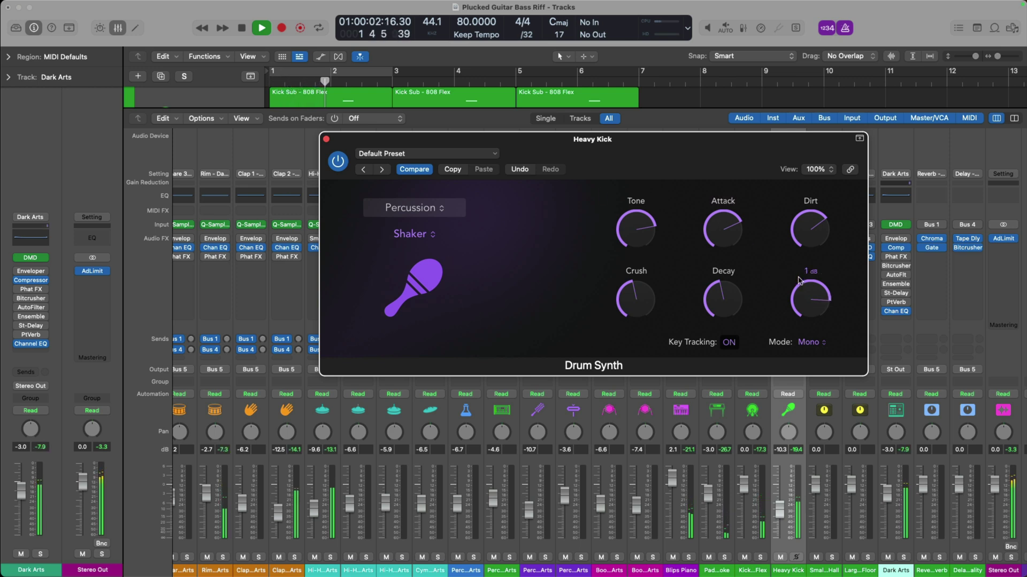
{"action": "mouse_move", "coordinate": [737, 245]}
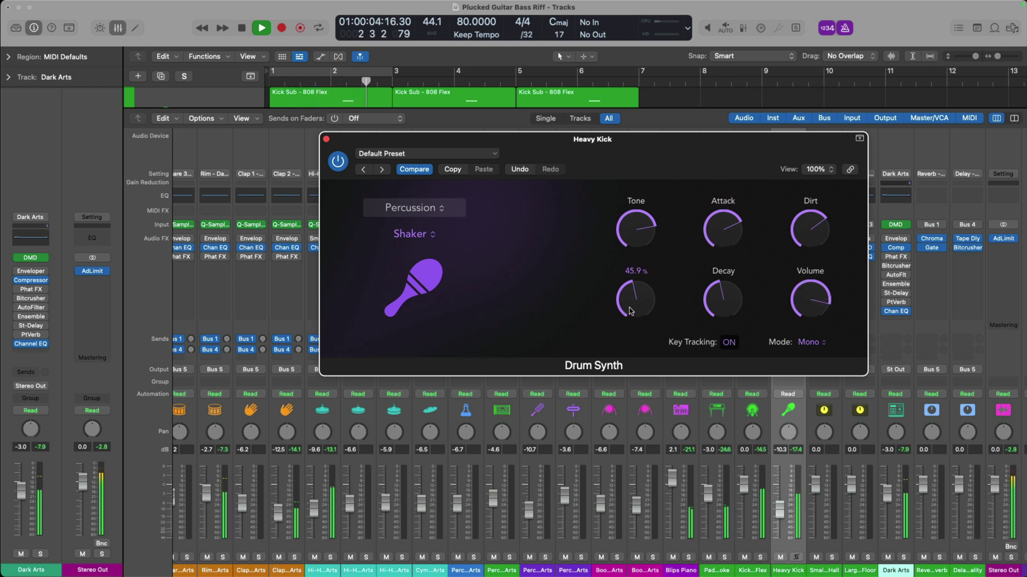
{"action": "mouse_move", "coordinate": [795, 225]}
{"action": "left_click_drag", "start_coordinate": [795, 224], "coordinate": [793, 259]}
{"action": "key", "text": "space"}
{"action": "left_click", "coordinate": [433, 216]}
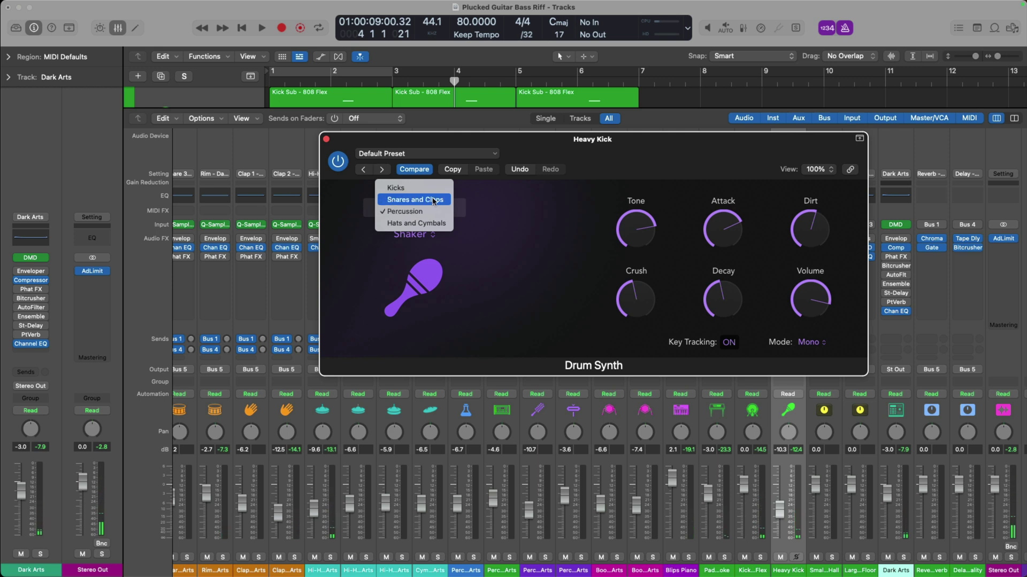
- Switch Drum Synth to the Snares and Claps Human Clap sound and start playback
{"action": "left_click", "coordinate": [434, 200]}
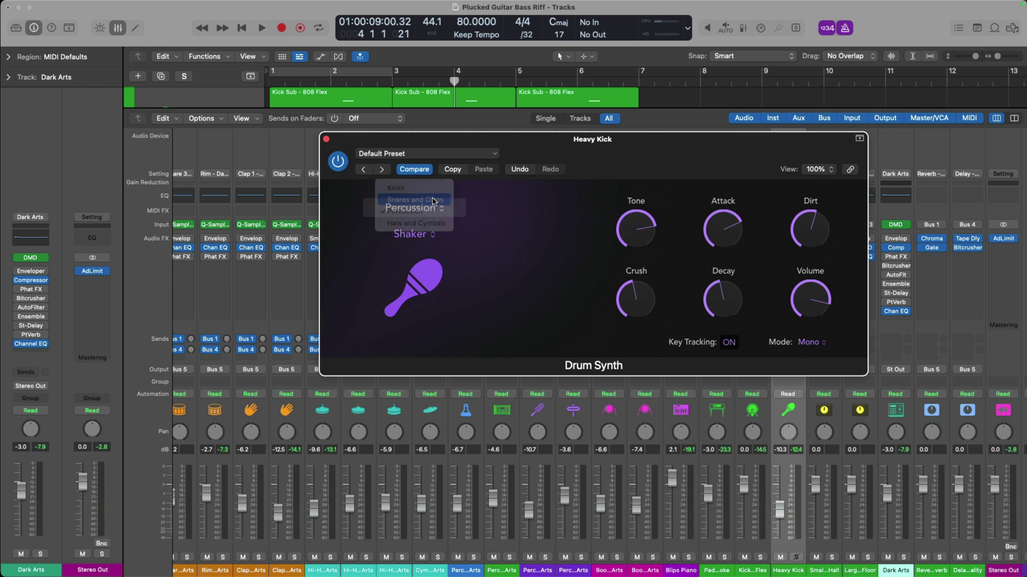
{"action": "left_click", "coordinate": [425, 236]}
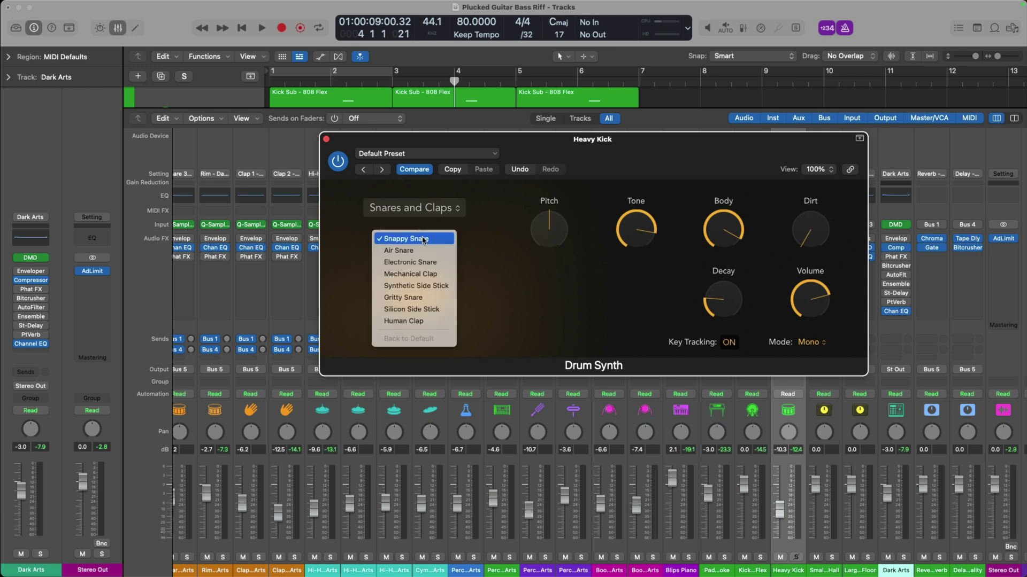
{"action": "left_click", "coordinate": [417, 321]}
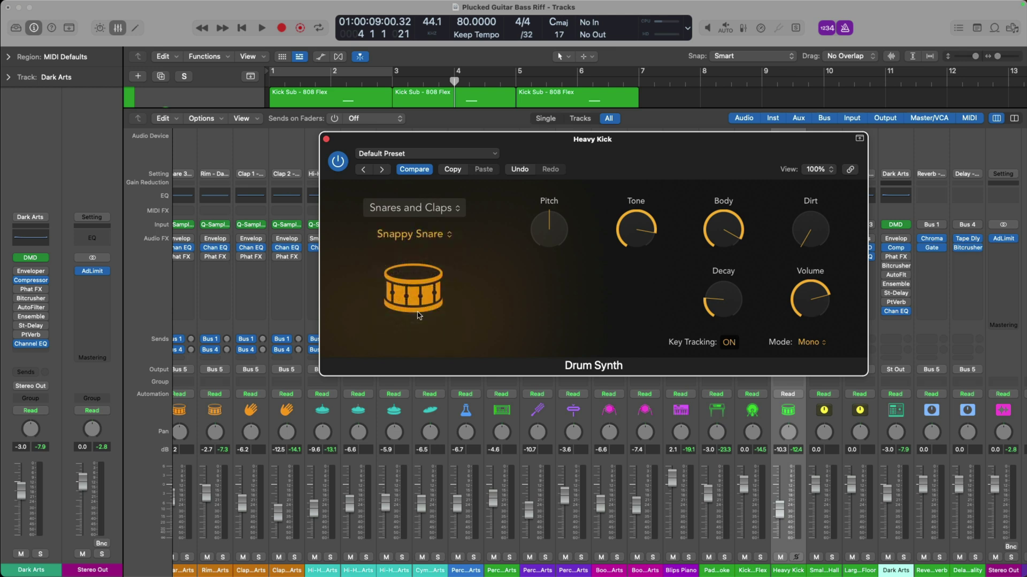
{"action": "key", "text": "space"}
- Raise the clap's Pitch, set Crush to 0%, turn Noise up and trim Volume, then stop
{"action": "mouse_move", "coordinate": [568, 277]}
{"action": "left_click_drag", "start_coordinate": [548, 227], "coordinate": [545, 201]}
{"action": "left_click_drag", "start_coordinate": [636, 300], "coordinate": [635, 331]}
{"action": "left_click_drag", "start_coordinate": [549, 293], "coordinate": [585, 447]}
{"action": "mouse_move", "coordinate": [810, 302]}
{"action": "left_mouse_down"}
{"action": "mouse_move", "coordinate": [813, 260]}
{"action": "mouse_move", "coordinate": [813, 303]}
{"action": "left_mouse_up"}
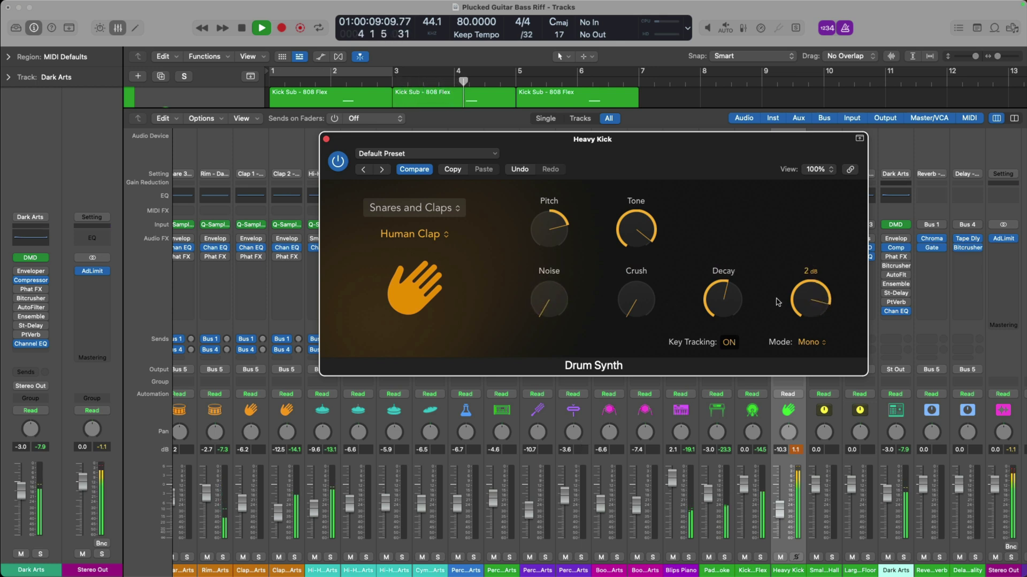
{"action": "left_click_drag", "start_coordinate": [549, 299], "coordinate": [549, 283]}
{"action": "left_click_drag", "start_coordinate": [813, 303], "coordinate": [813, 315]}
{"action": "left_click_drag", "start_coordinate": [549, 300], "coordinate": [549, 267]}
{"action": "mouse_move", "coordinate": [790, 288]}
{"action": "left_mouse_down"}
{"action": "mouse_move", "coordinate": [801, 302]}
{"action": "mouse_move", "coordinate": [802, 274]}
{"action": "left_mouse_up"}
{"action": "key", "text": "space"}
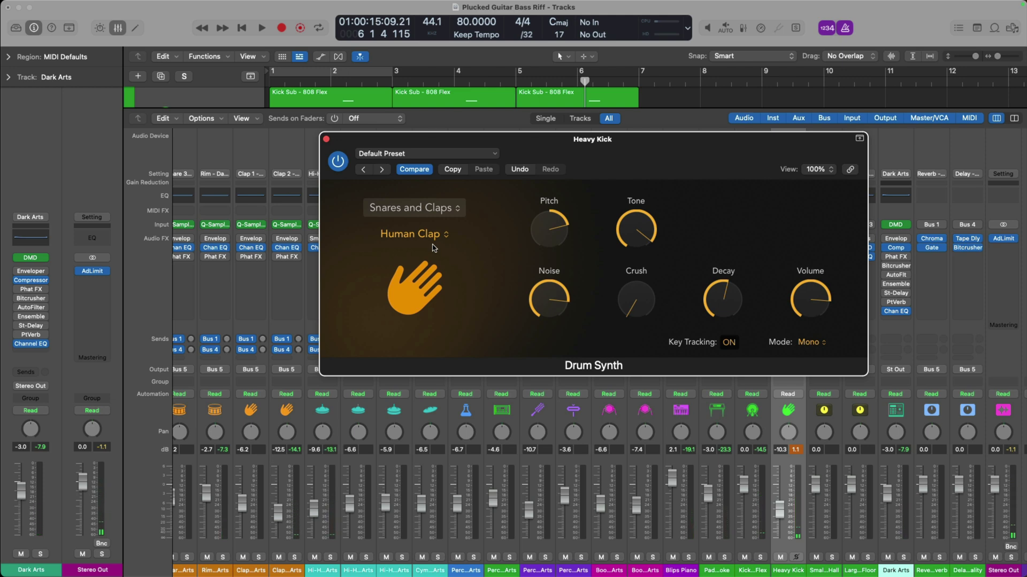
- Close Drum Synth, load Quick Sampler on the Inst 26 channel and open its window
{"action": "left_click", "coordinate": [326, 140]}
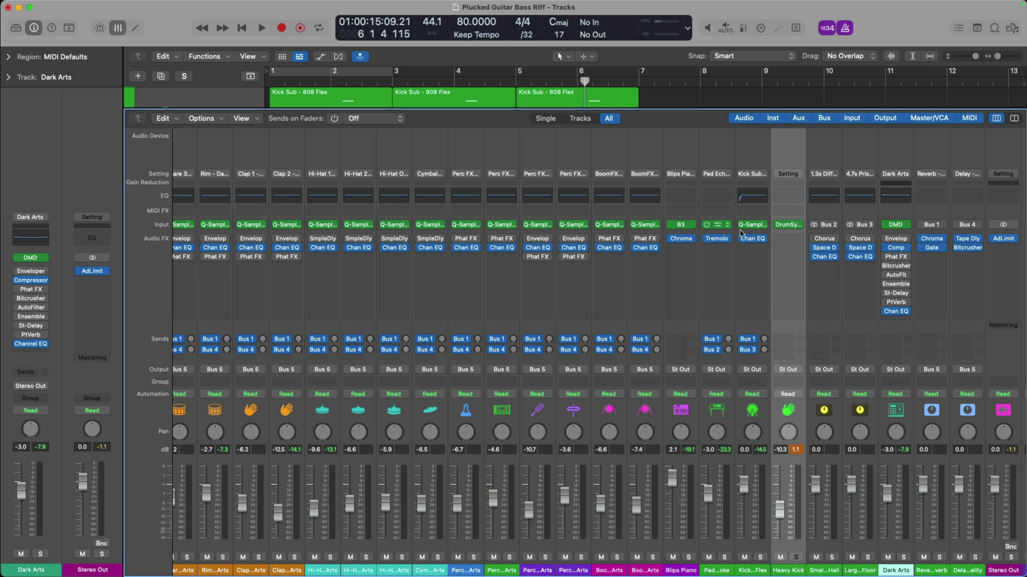
{"action": "left_click", "coordinate": [800, 225]}
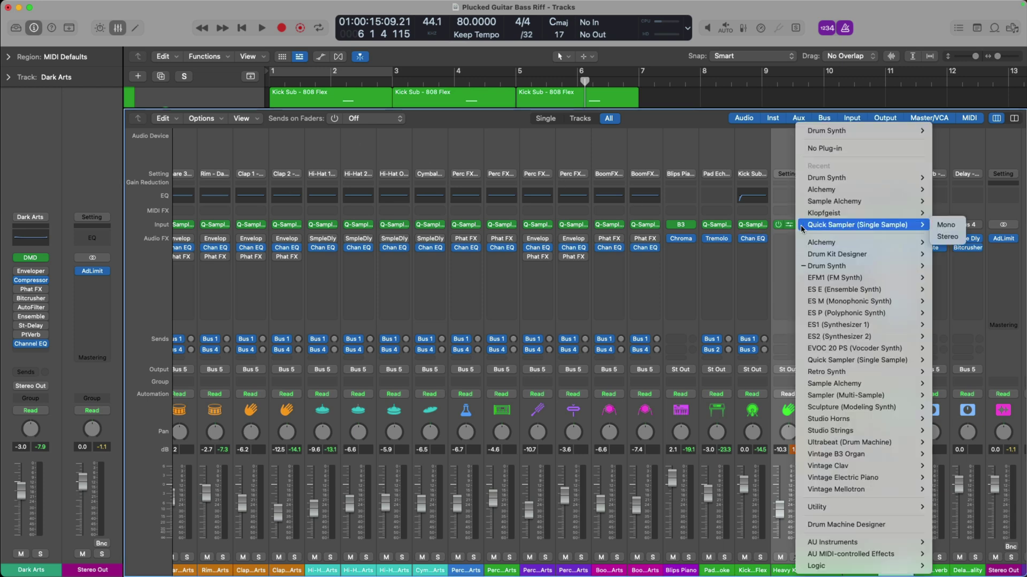
{"action": "left_click", "coordinate": [945, 360]}
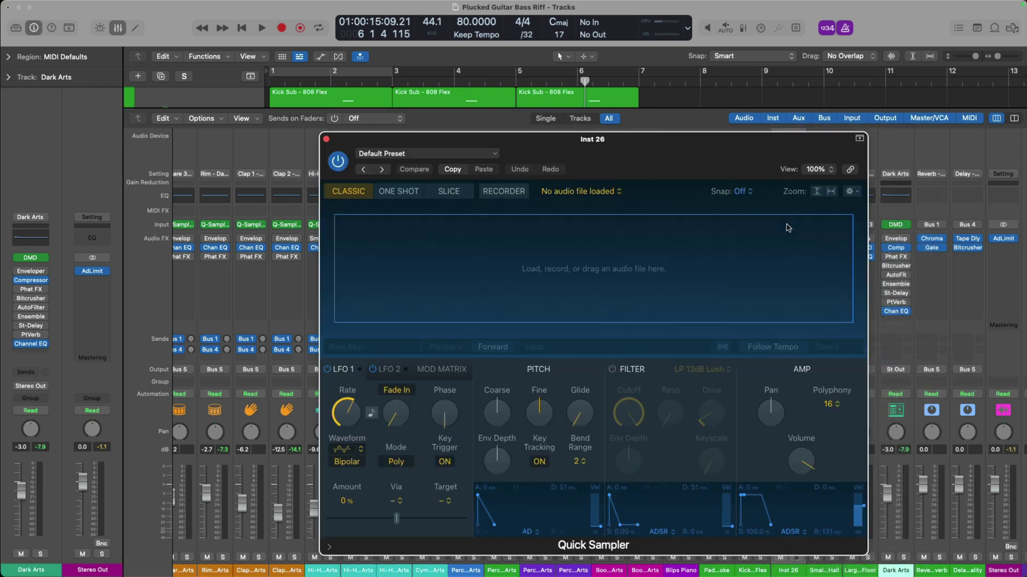
{"action": "left_click", "coordinate": [789, 227]}
{"action": "left_click_drag", "start_coordinate": [757, 170], "coordinate": [617, 146]}
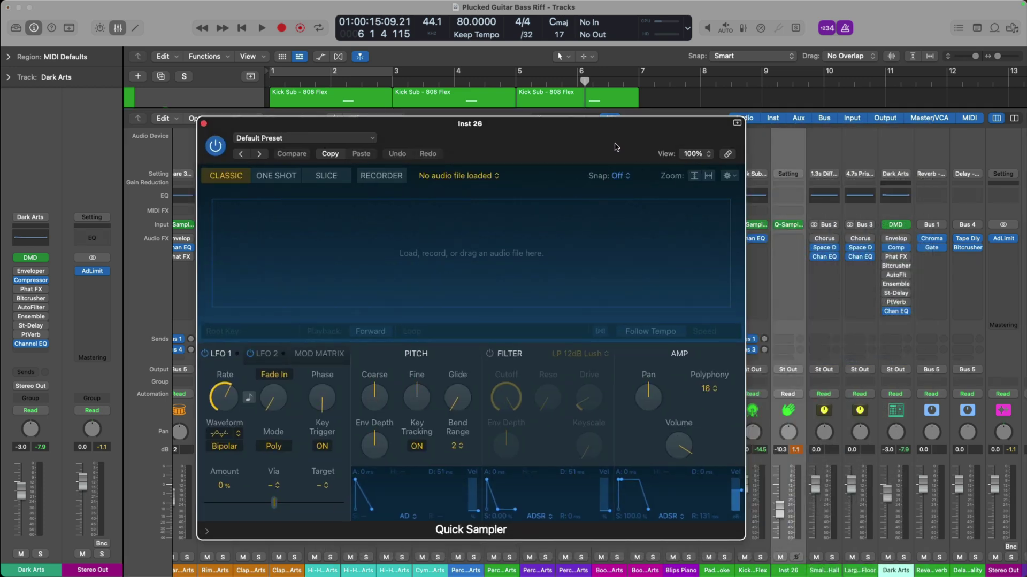
- Search Apple Loops for 'cowbell', preview Cowbell Funk Break and drop it into Quick Sampler Optimized
{"action": "key", "text": "o"}
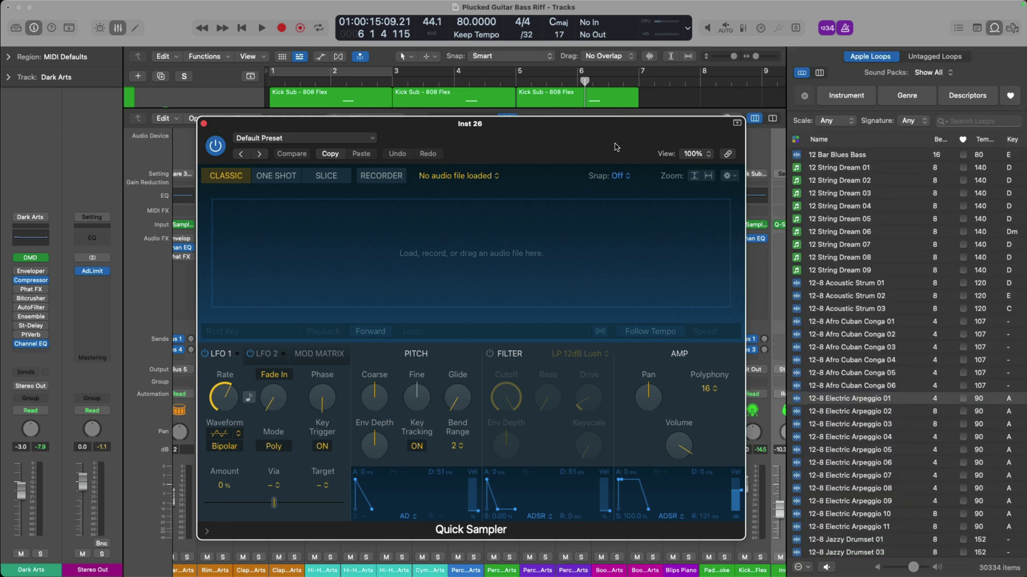
{"action": "left_click", "coordinate": [975, 123]}
{"action": "type", "text": "cowbel"}
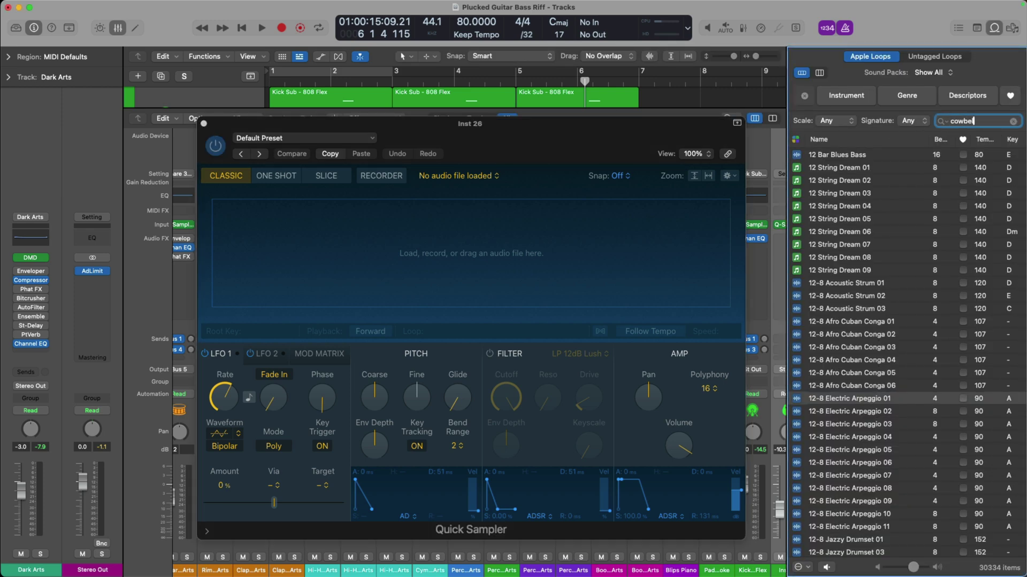
{"action": "type", "text": "l"}
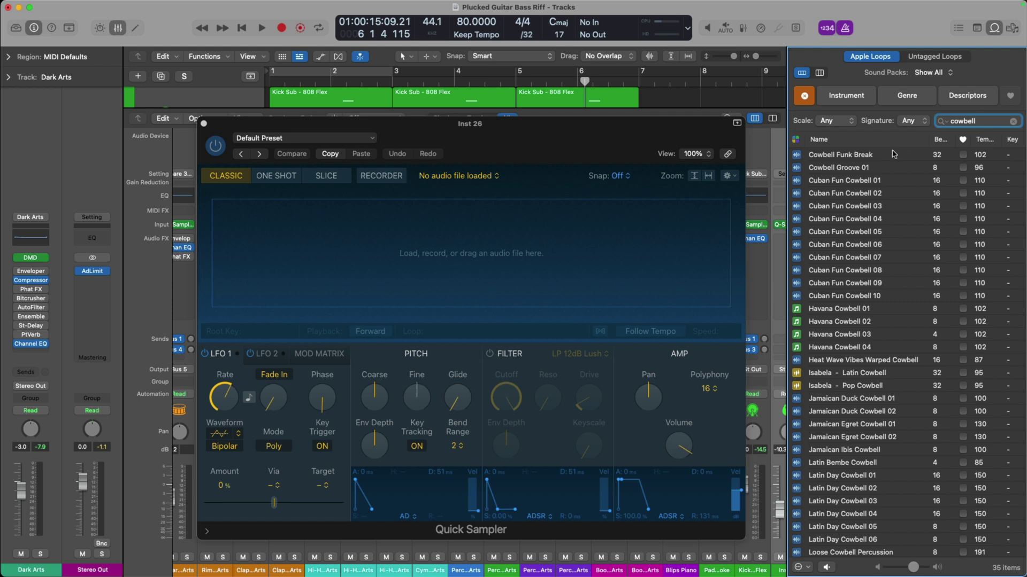
{"action": "left_click", "coordinate": [849, 155]}
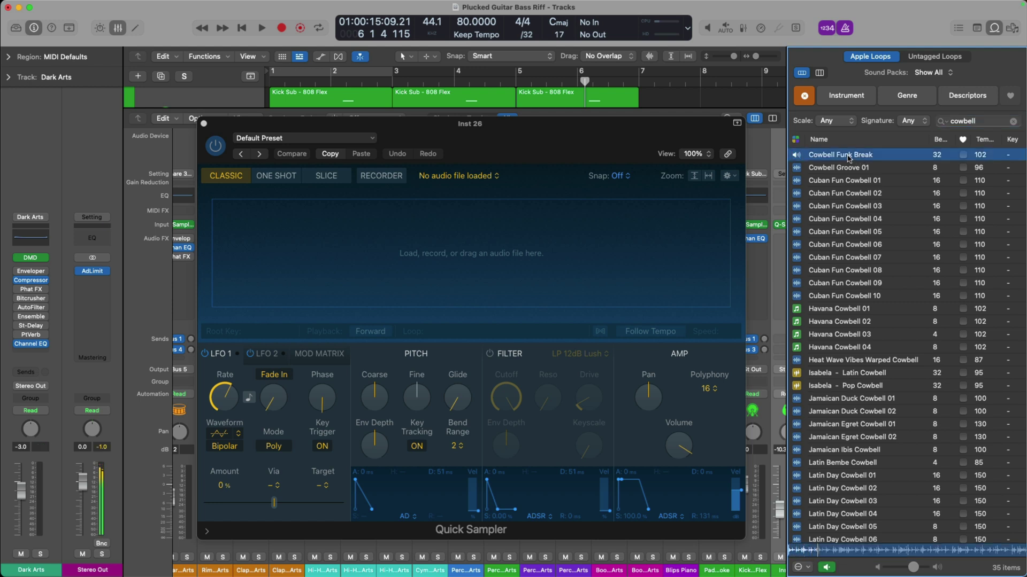
{"action": "left_click", "coordinate": [847, 159]}
{"action": "left_click_drag", "start_coordinate": [847, 158], "coordinate": [654, 243]}
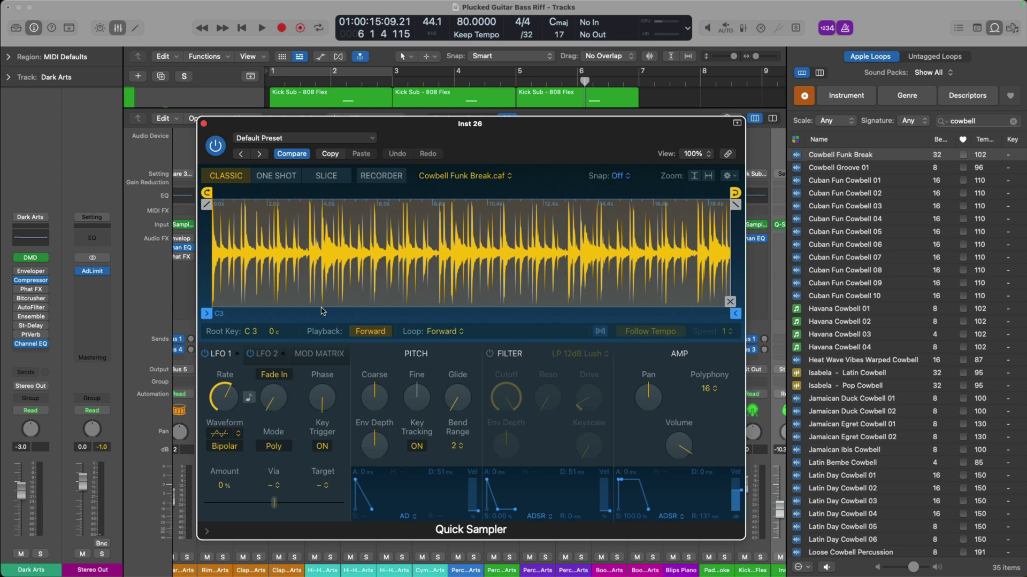
- Set the sample to No Loop and move its end marker to 0.297 s
{"action": "left_click", "coordinate": [442, 331]}
{"action": "left_click", "coordinate": [447, 337]}
{"action": "left_click_drag", "start_coordinate": [730, 288], "coordinate": [224, 268]}
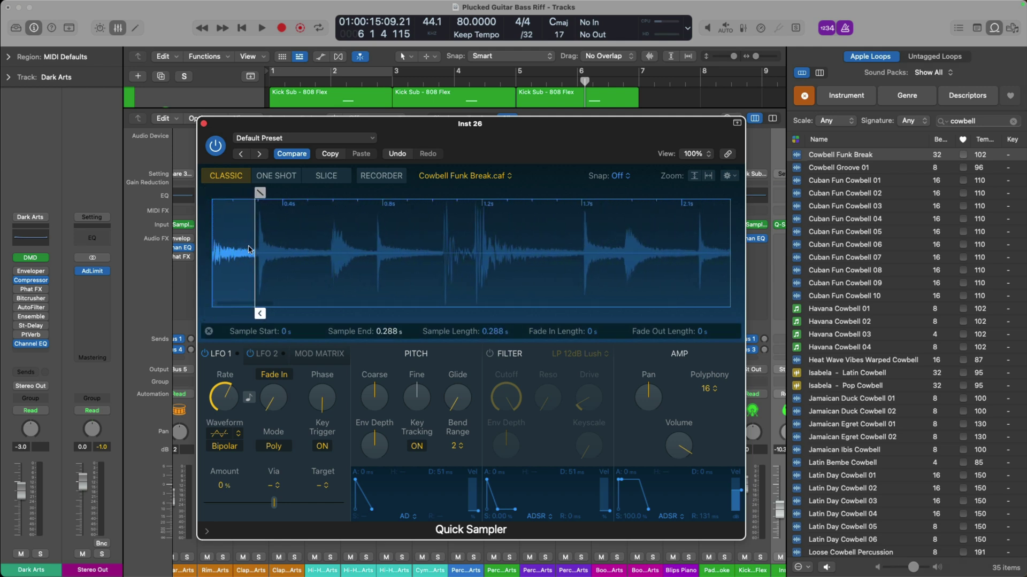
{"action": "left_click_drag", "start_coordinate": [351, 317], "coordinate": [353, 319]}
- Play back to test the trimmed cowbell, then open the Metronome project settings
{"action": "key", "text": "space"}
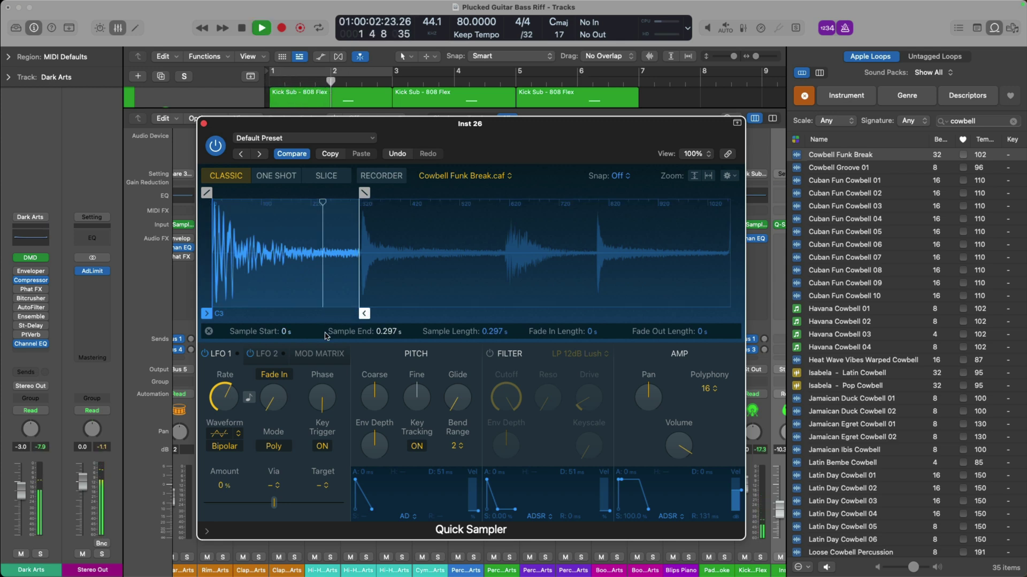
{"action": "key", "text": "space"}
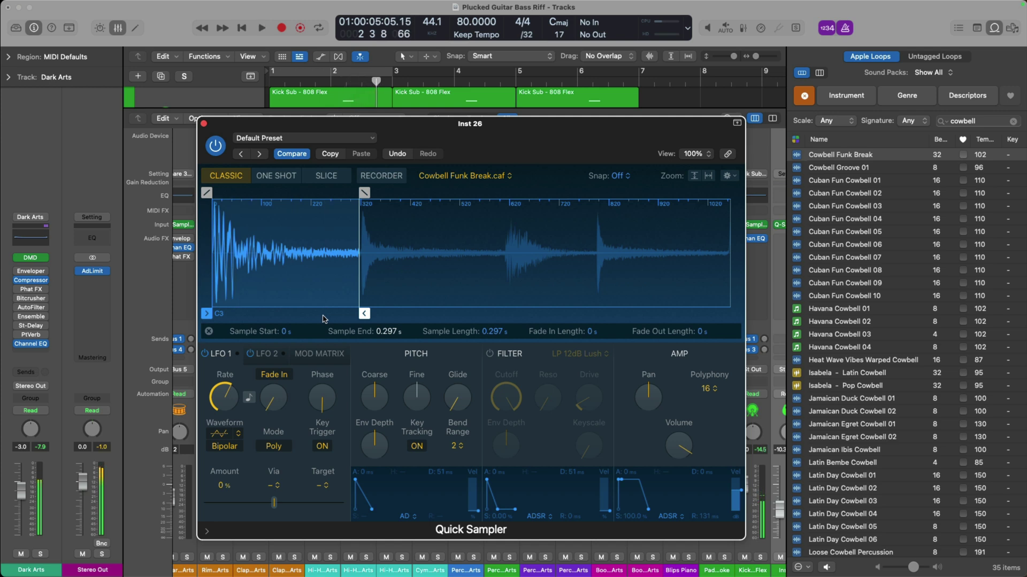
{"action": "right_click", "coordinate": [845, 30]}
{"action": "left_click", "coordinate": [890, 89]}
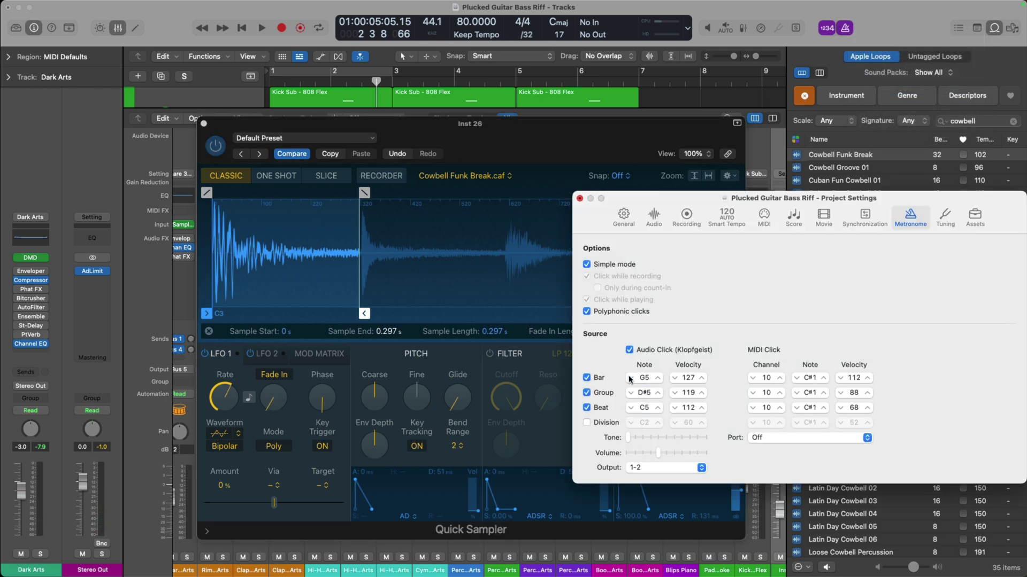
- Close Project Settings and audition the cowbell with coarse pitch raised 12 semitones
{"action": "left_click", "coordinate": [580, 199]}
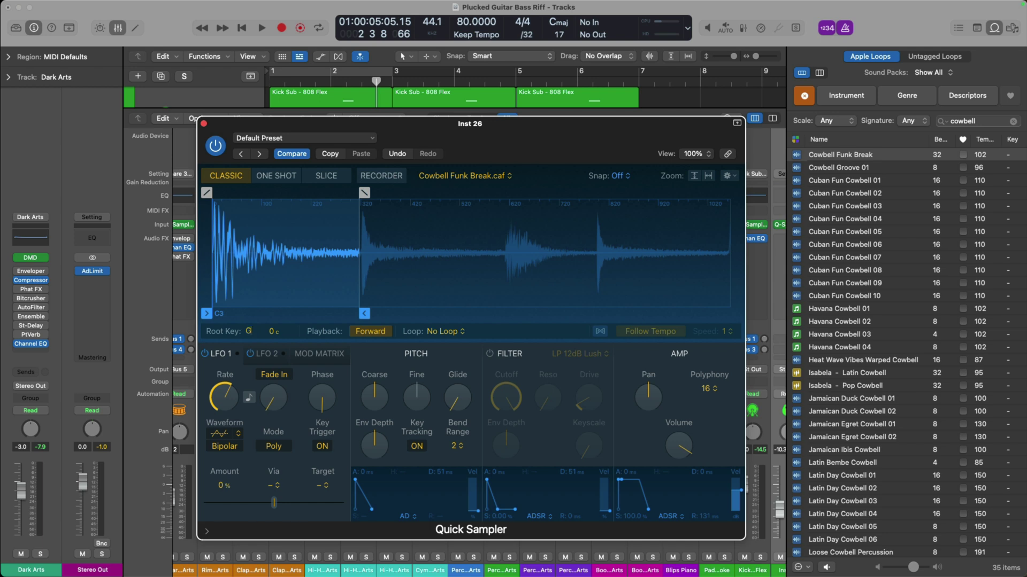
{"action": "key", "text": "space"}
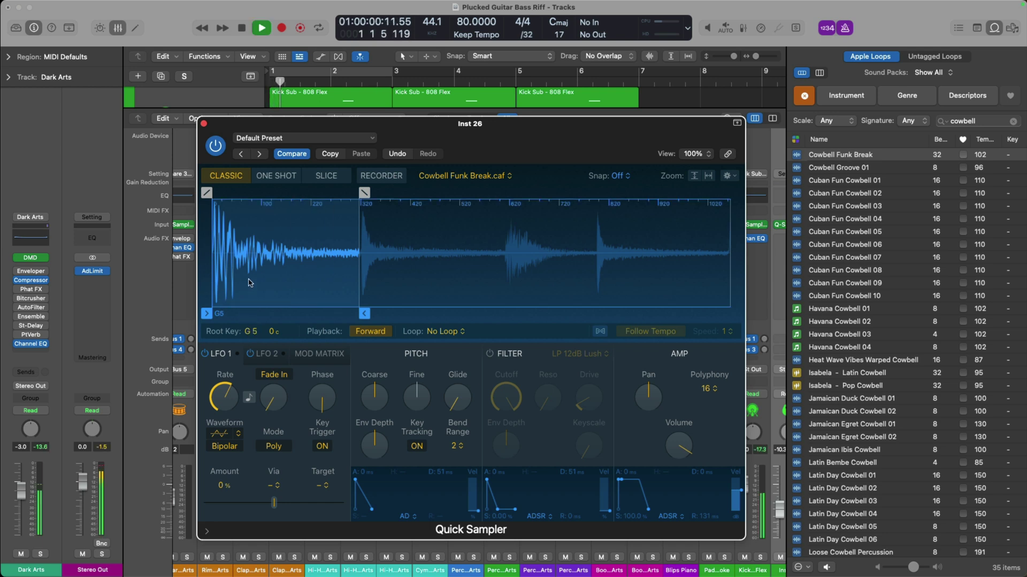
{"action": "mouse_move", "coordinate": [376, 399]}
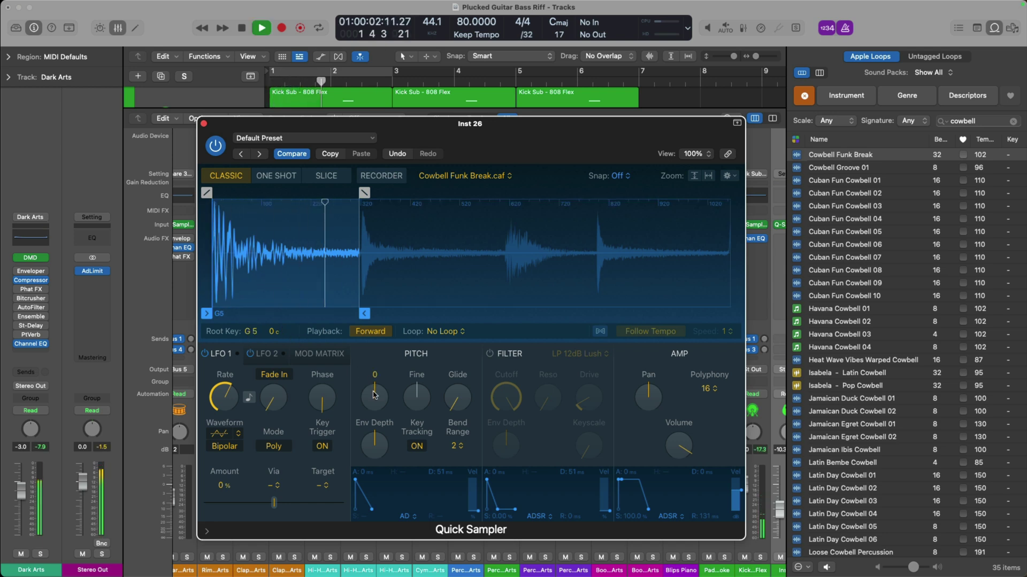
{"action": "key", "text": "space"}
{"action": "left_click_drag", "start_coordinate": [376, 399], "coordinate": [378, 356]}
{"action": "key", "text": "space"}
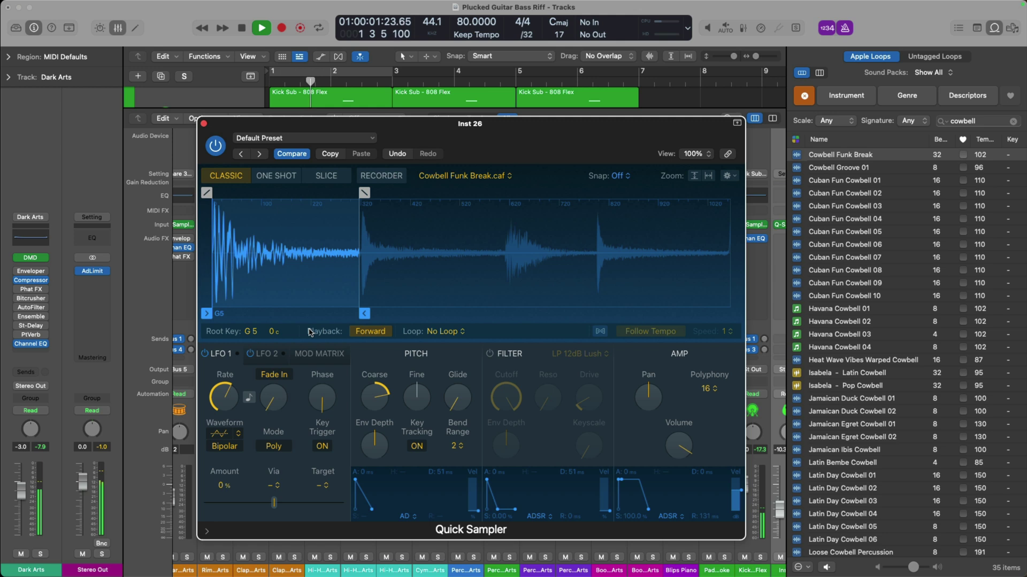
{"action": "key", "text": "space"}
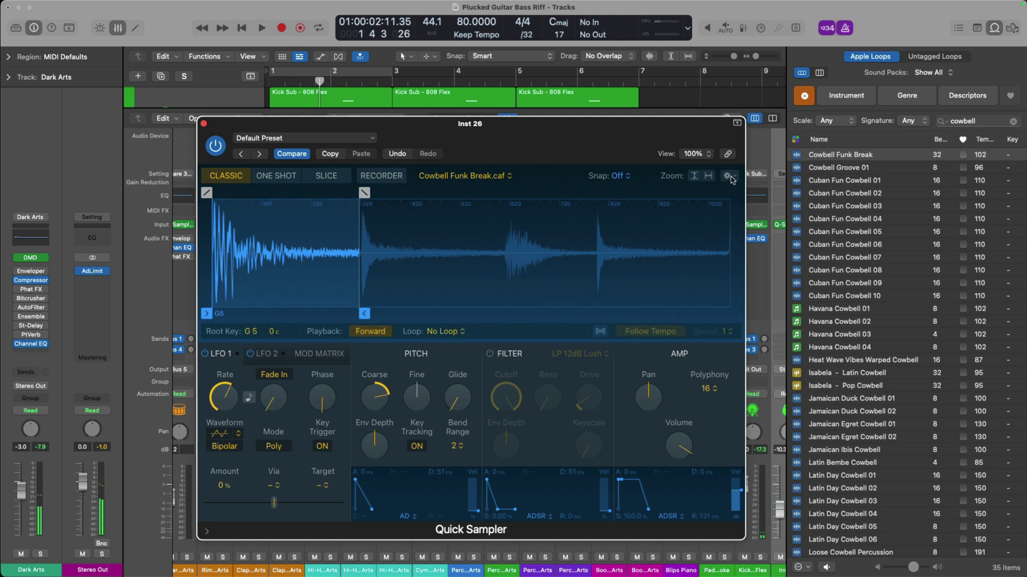
- Reimport the original cowbell sample, set it to No Loop, and trim its end to 0.298 s
{"action": "left_click", "coordinate": [728, 177]}
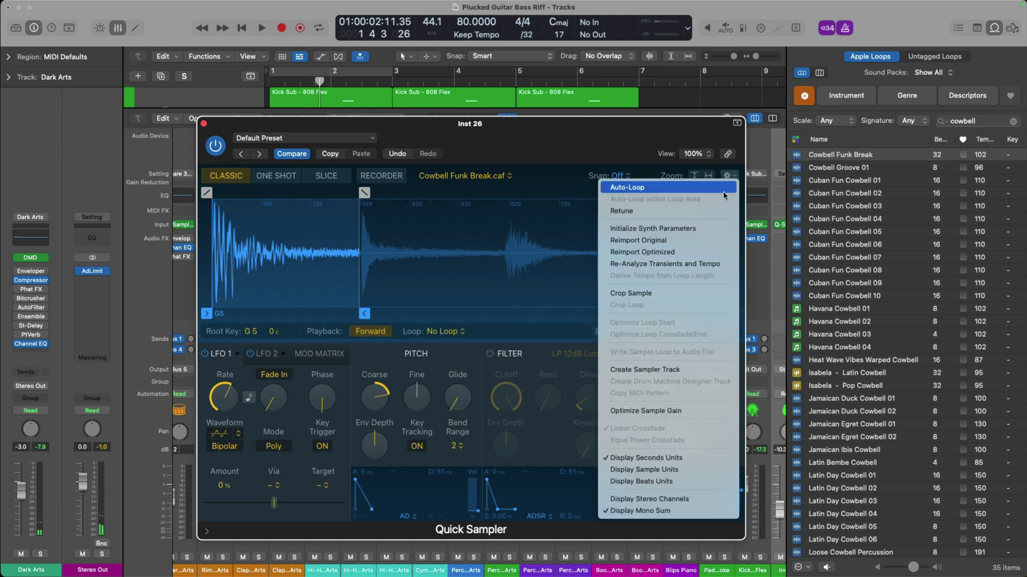
{"action": "left_click", "coordinate": [706, 241]}
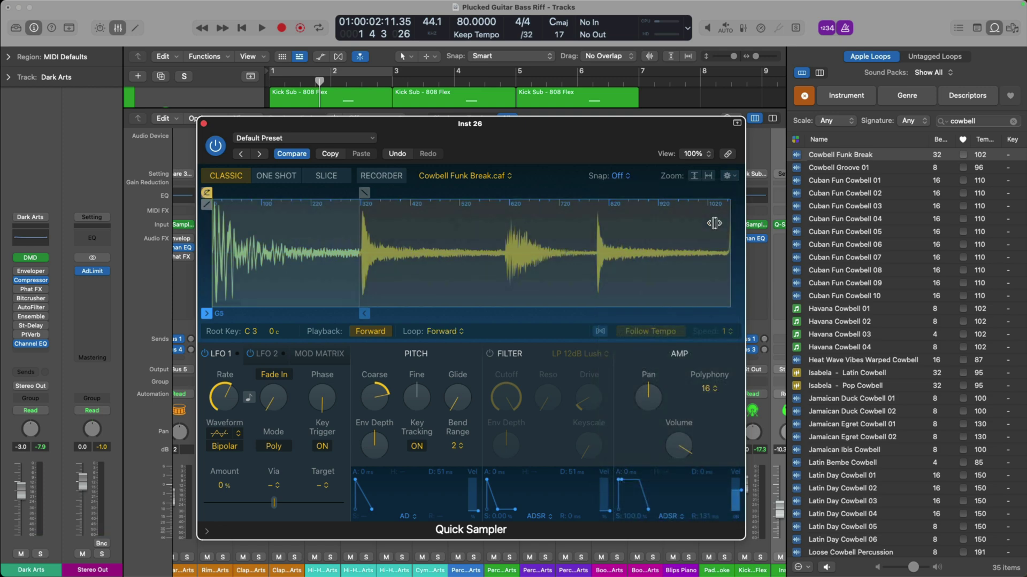
{"action": "left_click", "coordinate": [442, 331]}
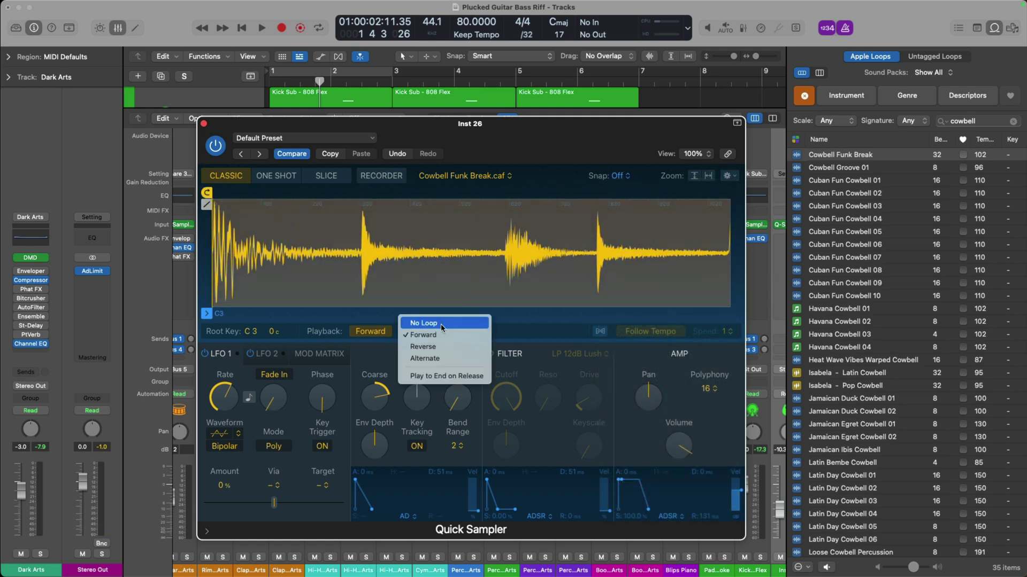
{"action": "left_click", "coordinate": [445, 322]}
{"action": "scroll", "coordinate": [446, 323], "scroll_direction": "down", "scroll_amount": 10}
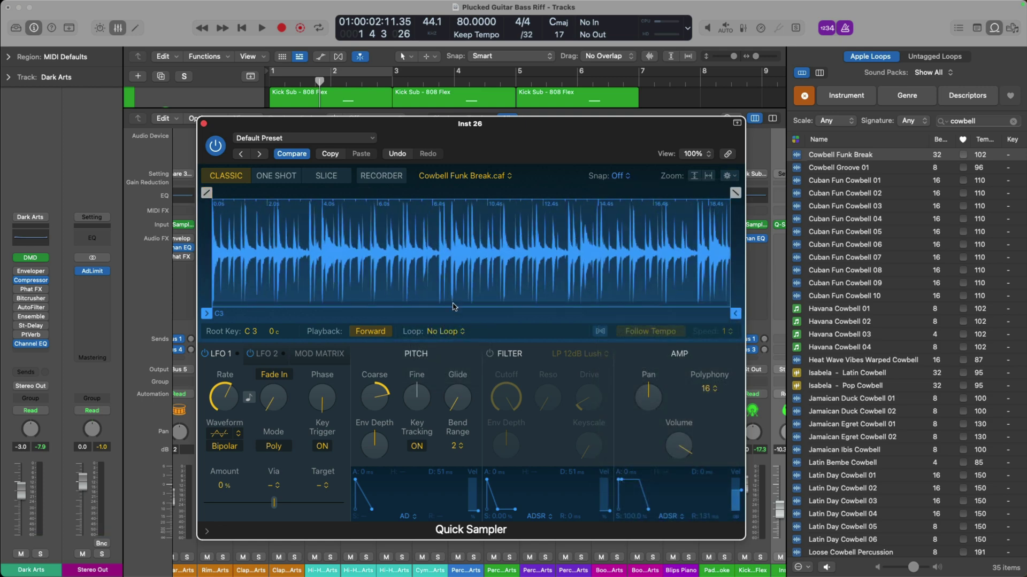
{"action": "mouse_move", "coordinate": [728, 311]}
{"action": "left_mouse_down"}
{"action": "mouse_move", "coordinate": [227, 307]}
{"action": "mouse_move", "coordinate": [221, 291]}
{"action": "left_mouse_up"}
{"action": "scroll", "coordinate": [229, 275], "scroll_direction": "up", "scroll_amount": 10}
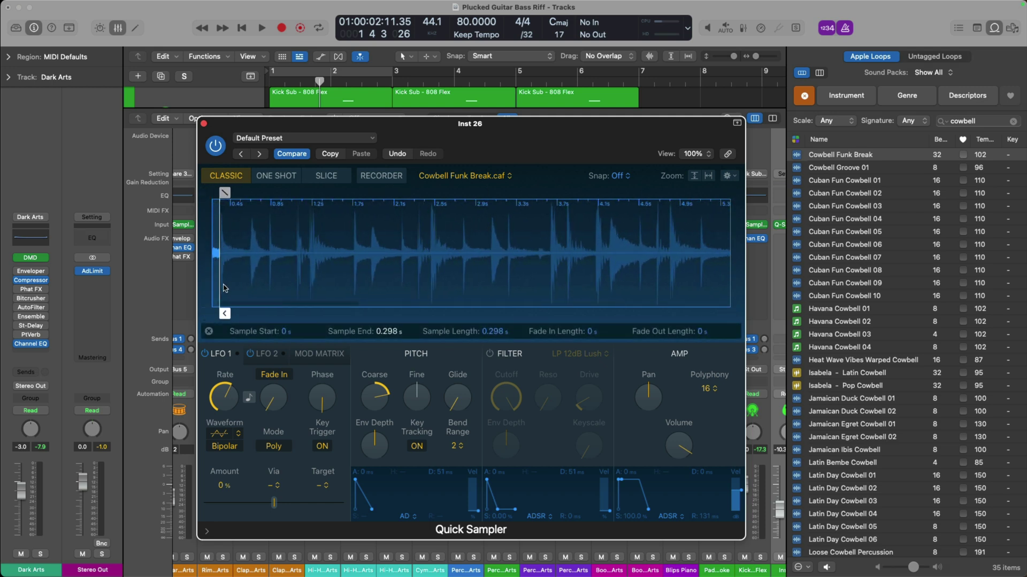
{"action": "scroll", "coordinate": [230, 275], "scroll_direction": "up", "scroll_amount": 2}
{"action": "key", "text": "space"}
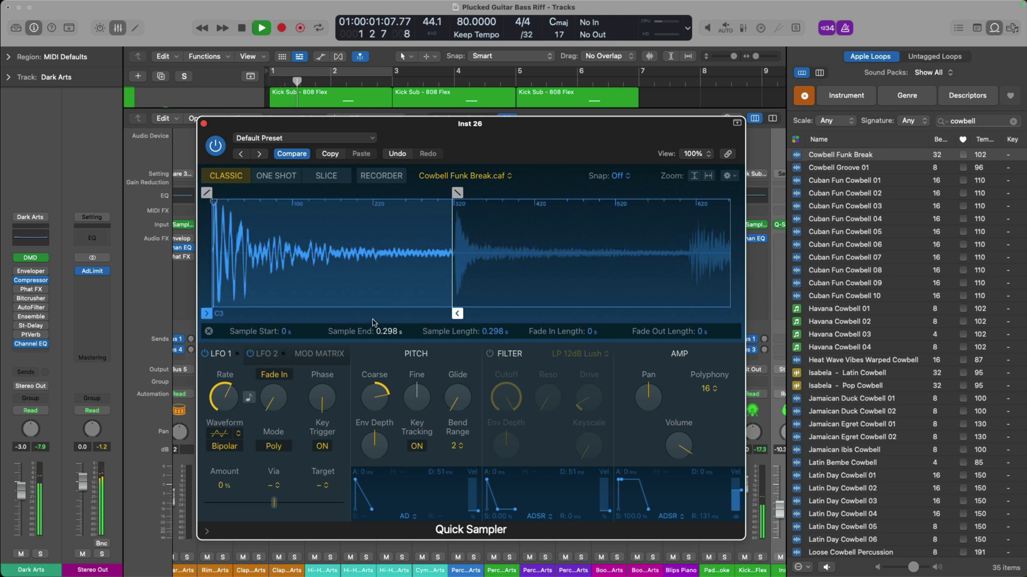
- Reset coarse pitch back to 0 and close the loops browser
{"action": "left_click_drag", "start_coordinate": [374, 398], "coordinate": [377, 440]}
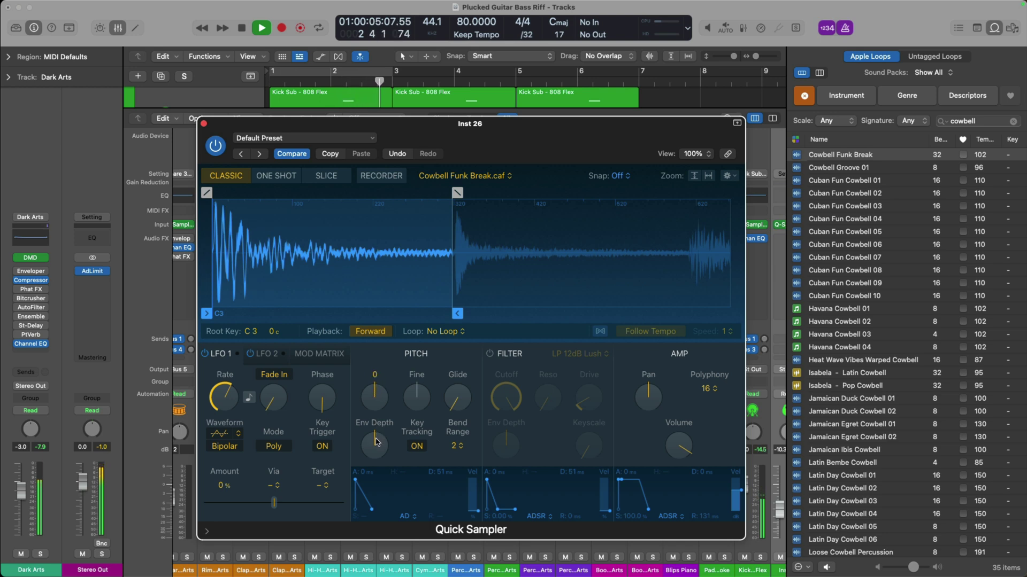
{"action": "key", "text": "space"}
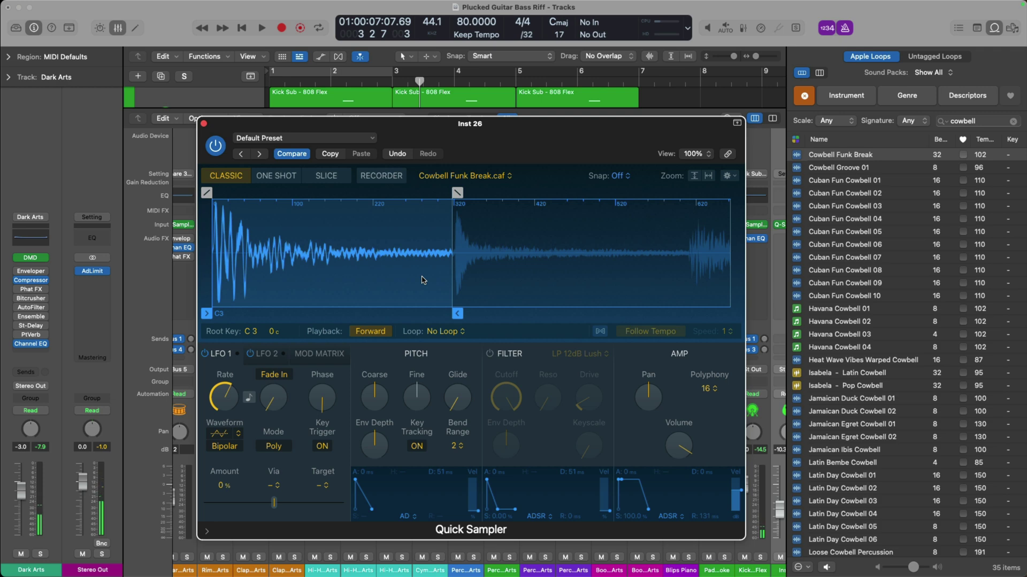
{"action": "key", "text": "o"}
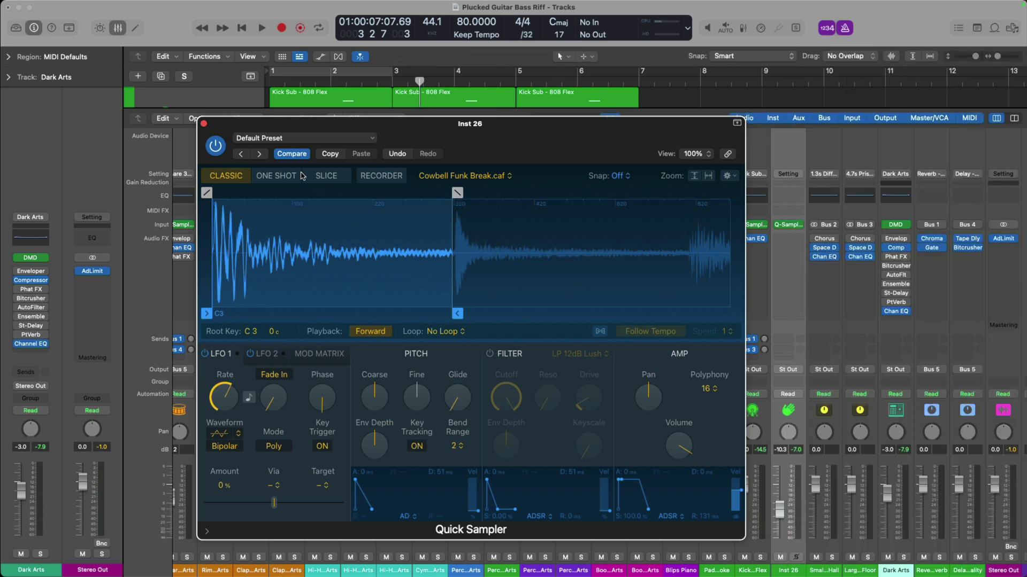
- Close the sampler and rename the Inst 26 channel to 'Click'
{"action": "left_click", "coordinate": [203, 125]}
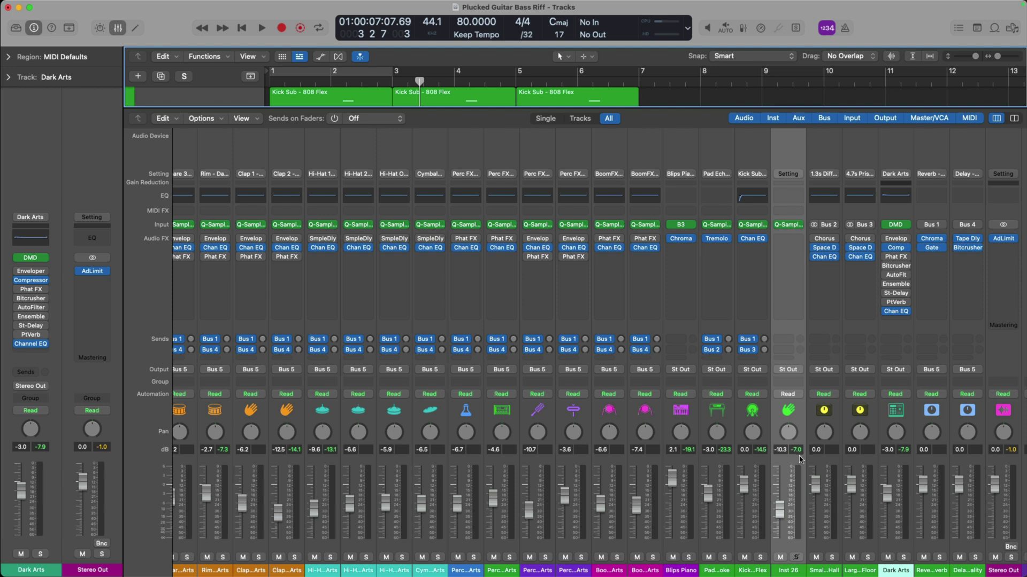
{"action": "double_click", "coordinate": [788, 571]}
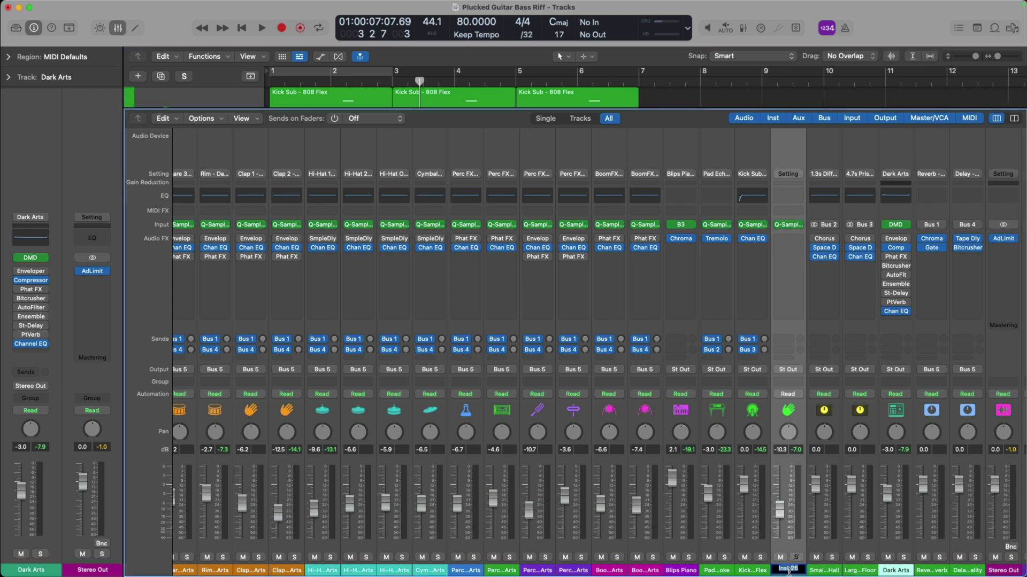
{"action": "type", "text": "Click"}
{"action": "key", "text": "Return"}
- Create a track for the Click channel and move it to the top of the track list
{"action": "right_click", "coordinate": [791, 549]}
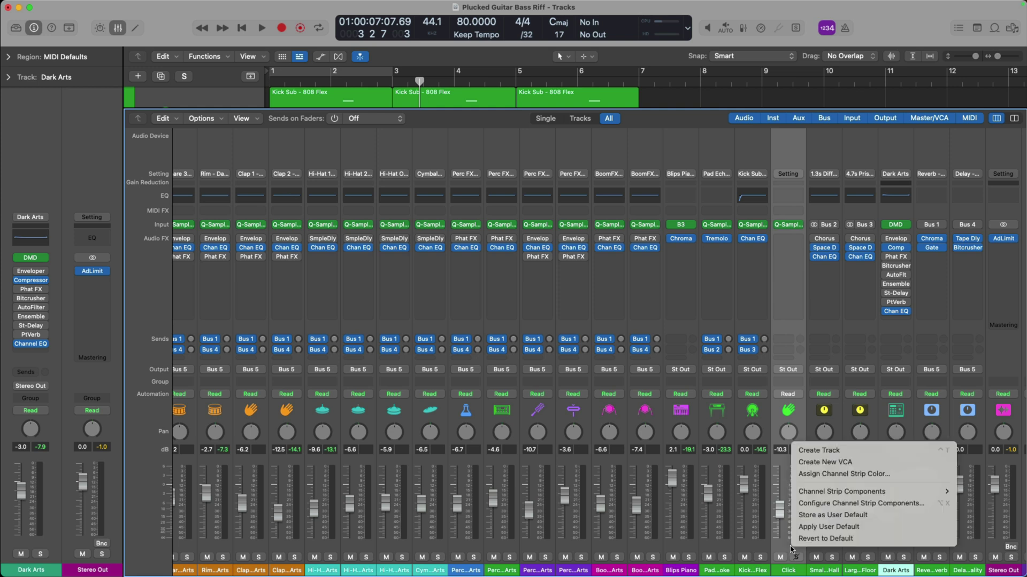
{"action": "left_click", "coordinate": [842, 452]}
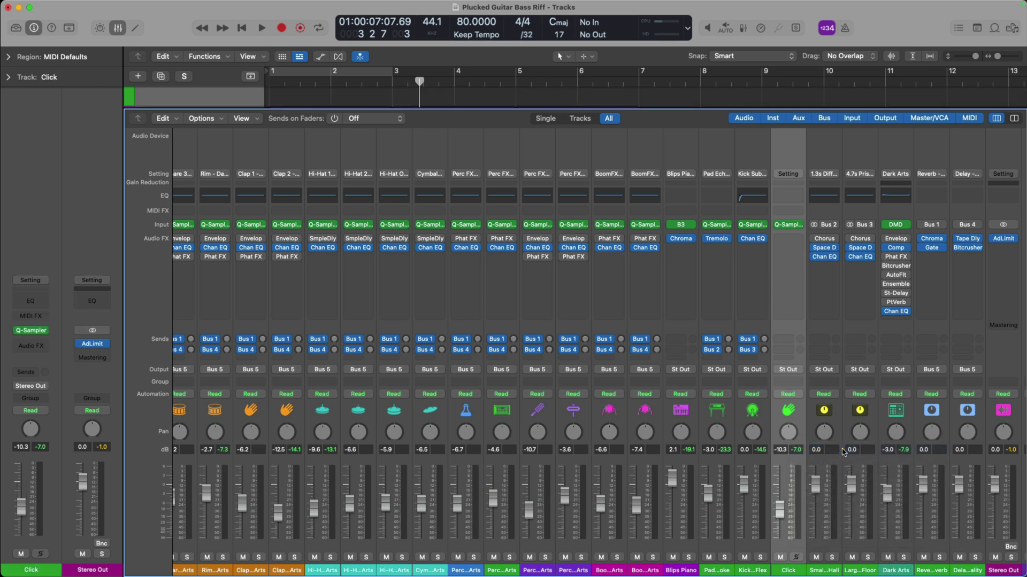
{"action": "key", "text": "x"}
{"action": "left_click_drag", "start_coordinate": [221, 241], "coordinate": [212, 99]}
{"action": "key", "text": "x"}
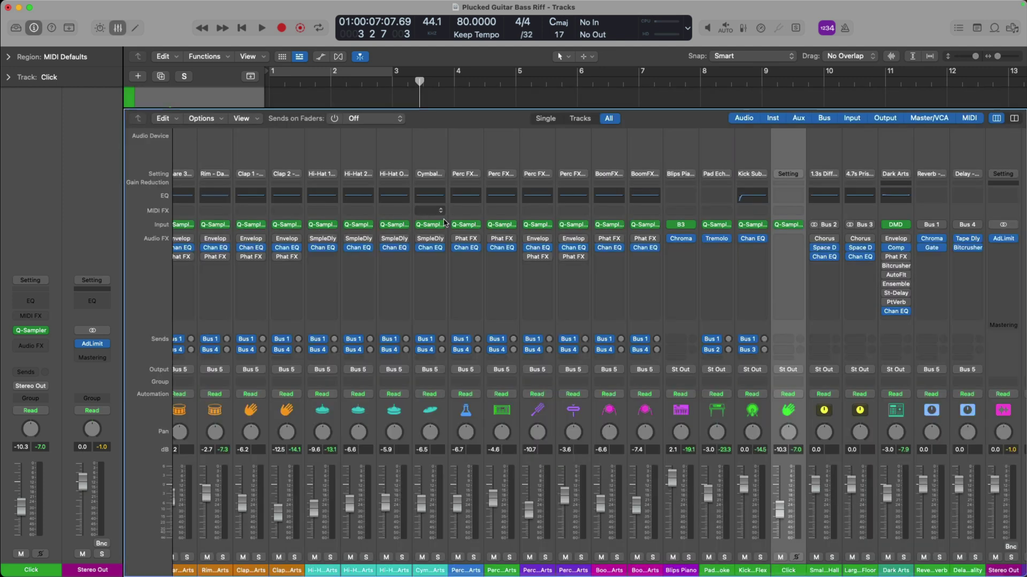
{"action": "left_click", "coordinate": [587, 118]}
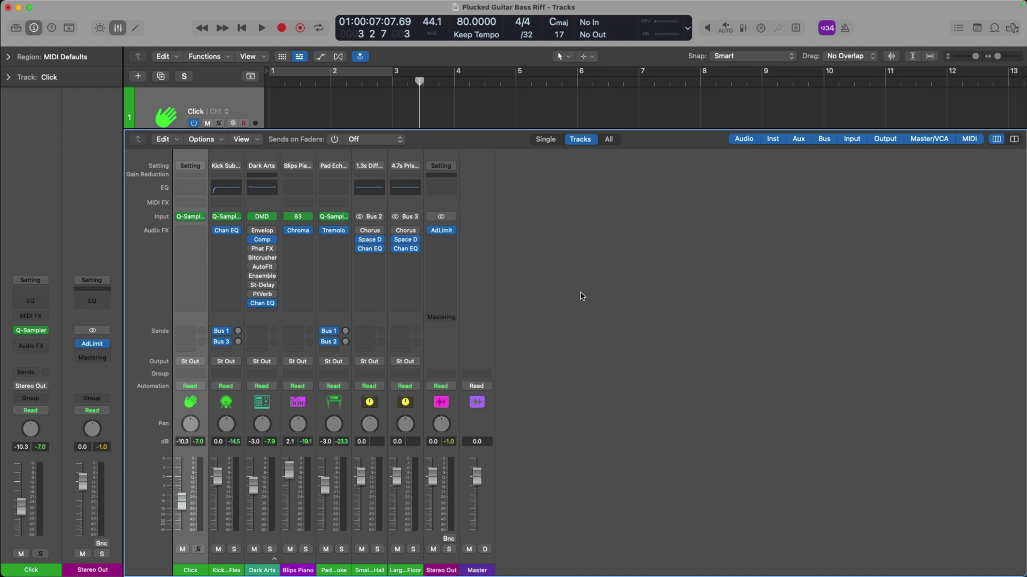
{"action": "key", "text": "x"}
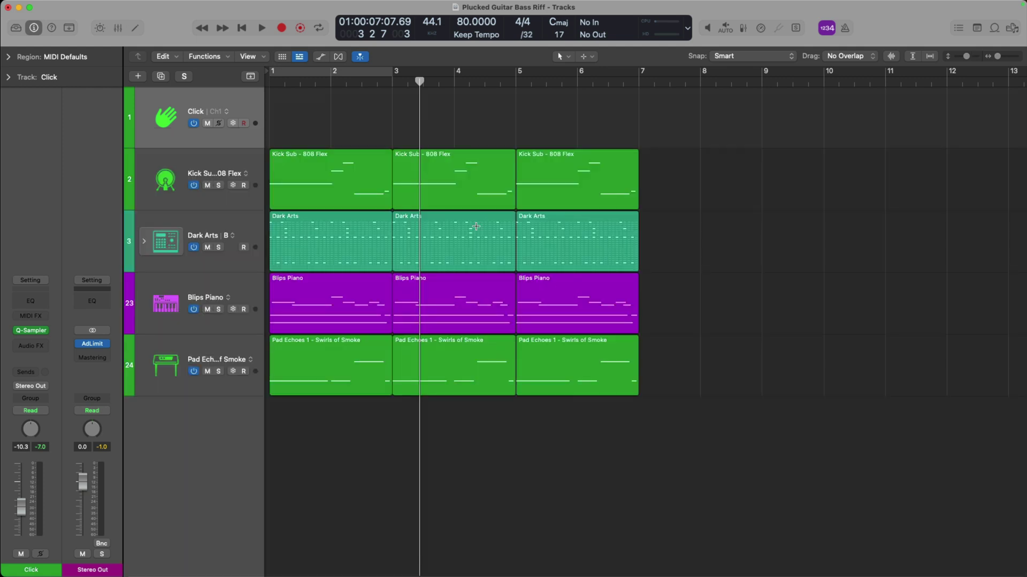
- Add an empty MIDI region on the Click track, extend it to bar 7, and open it in the Piano Roll
{"action": "right_click", "coordinate": [282, 103]}
{"action": "left_click", "coordinate": [317, 106]}
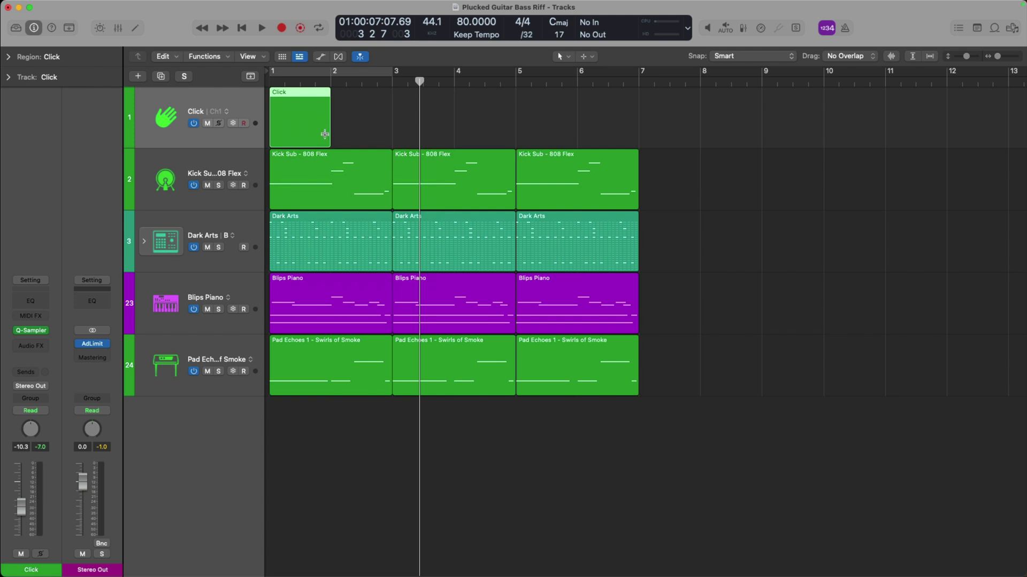
{"action": "left_click_drag", "start_coordinate": [328, 138], "coordinate": [638, 139]}
{"action": "double_click", "coordinate": [515, 112]}
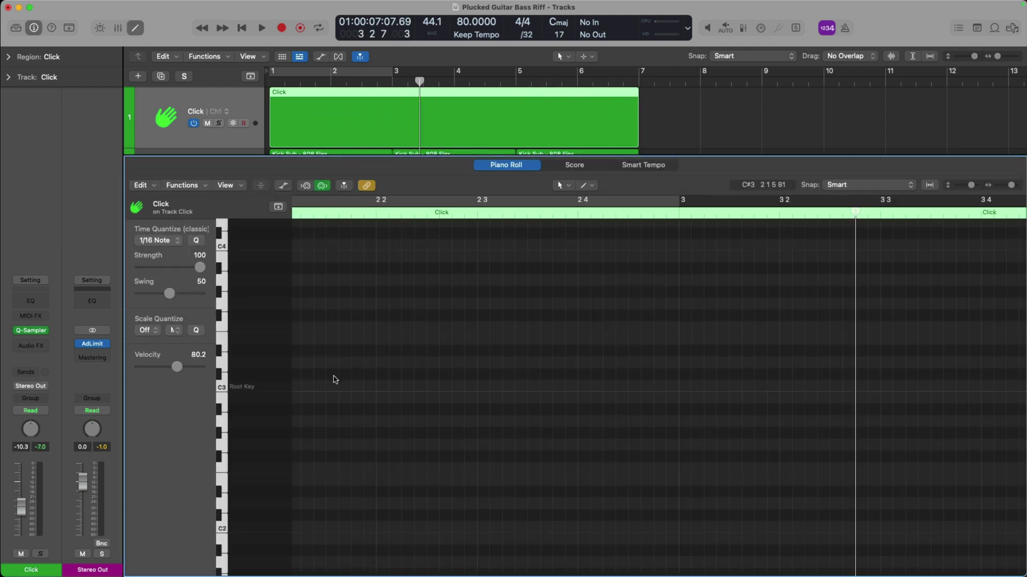
- With the Brush tool, paint a continuous run of C3 sixteenth notes from bar 1 and play it
{"action": "key", "text": "t"}
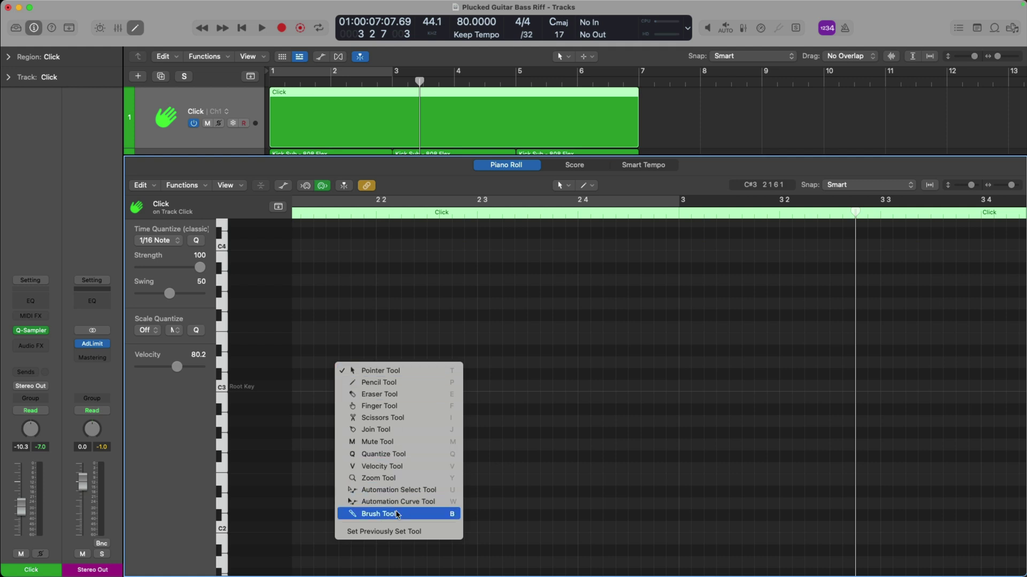
{"action": "key", "text": "Escape"}
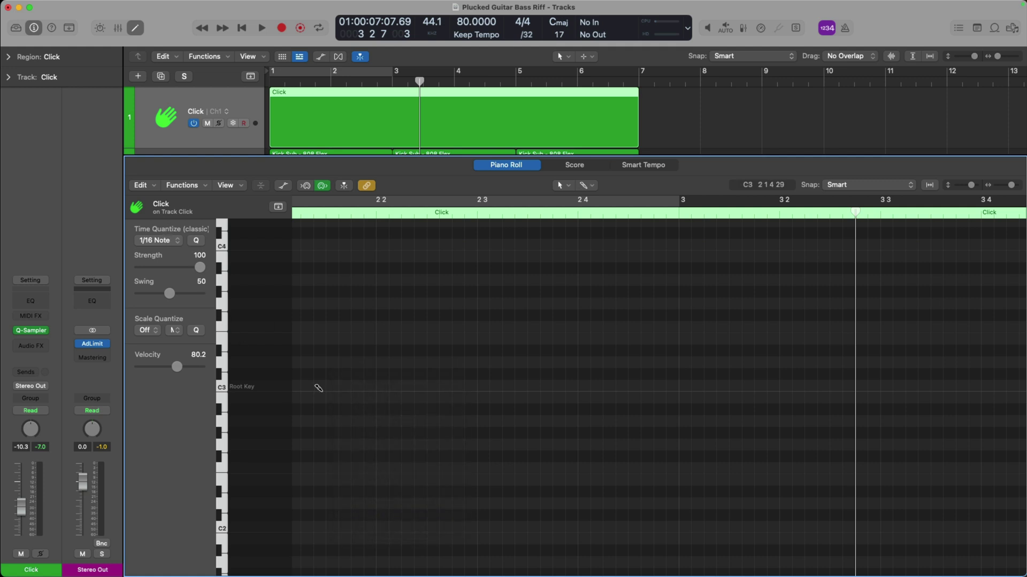
{"action": "scroll", "coordinate": [301, 389], "scroll_direction": "left", "scroll_amount": 3}
{"action": "scroll", "coordinate": [301, 389], "scroll_direction": "left", "scroll_amount": 3}
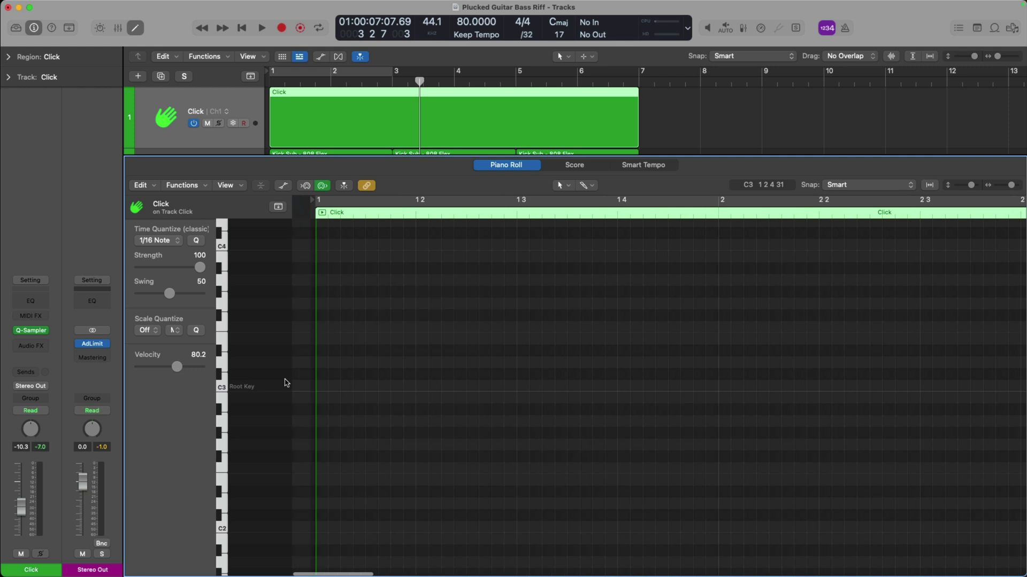
{"action": "mouse_move", "coordinate": [307, 387]}
{"action": "left_mouse_down"}
{"action": "mouse_move", "coordinate": [608, 396]}
{"action": "mouse_move", "coordinate": [1019, 389]}
{"action": "left_mouse_up"}
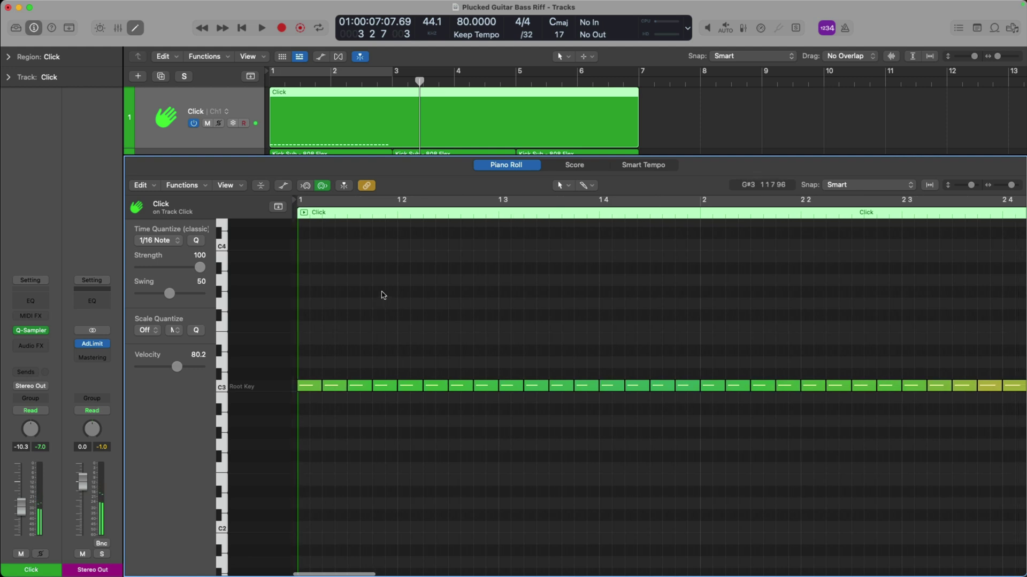
{"action": "key", "text": "Return"}
{"action": "key", "text": "space"}
{"action": "key", "text": "space"}
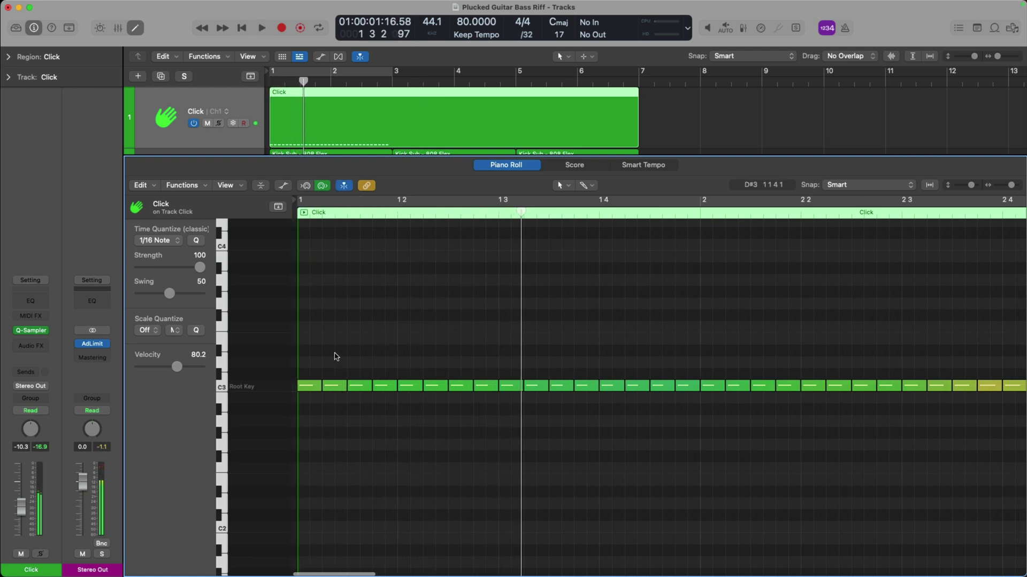
- Delete eight off-beat C3 notes and play the thinned pattern
{"action": "left_click", "coordinate": [332, 385]}
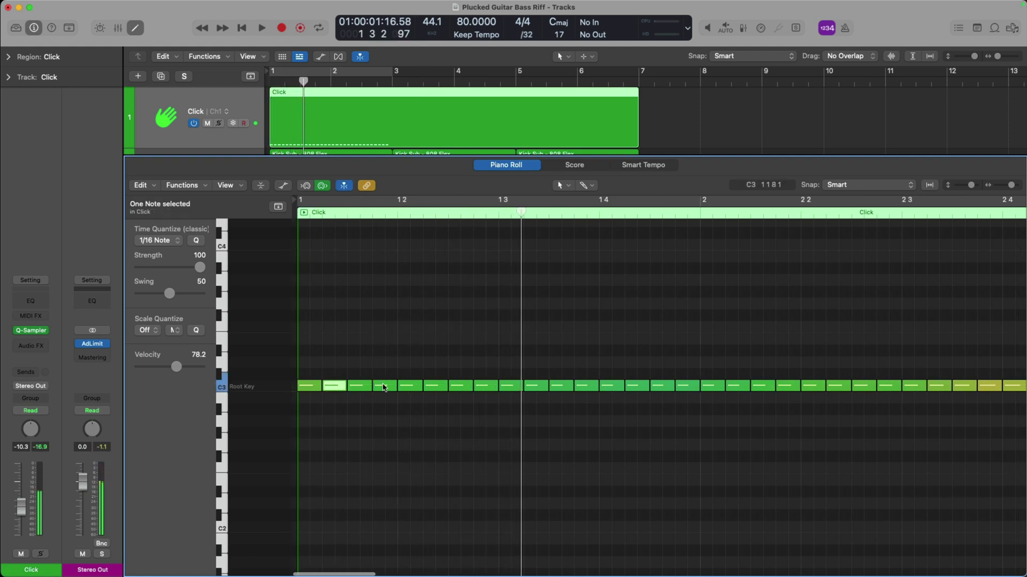
{"action": "left_click", "coordinate": [385, 386], "text": "shift"}
{"action": "left_click", "coordinate": [436, 386], "text": "shift"}
{"action": "left_click", "coordinate": [486, 386], "text": "shift"}
{"action": "left_click", "coordinate": [536, 385], "text": "shift"}
{"action": "left_click", "coordinate": [587, 386], "text": "shift"}
{"action": "left_click", "coordinate": [636, 386], "text": "shift"}
{"action": "left_click", "coordinate": [686, 386], "text": "shift"}
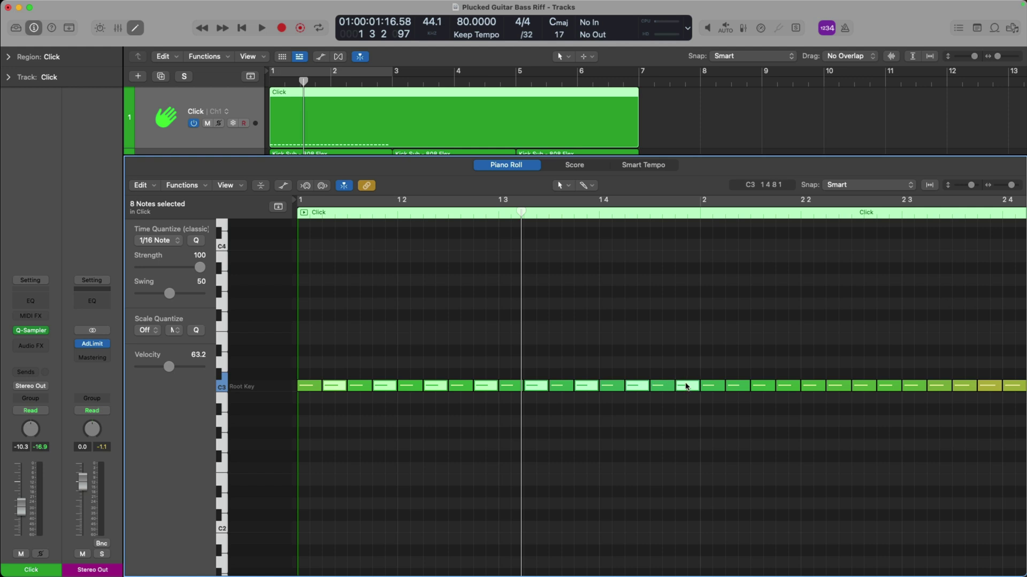
{"action": "key", "text": "BackSpace"}
{"action": "key", "text": "Return"}
{"action": "key", "text": "space"}
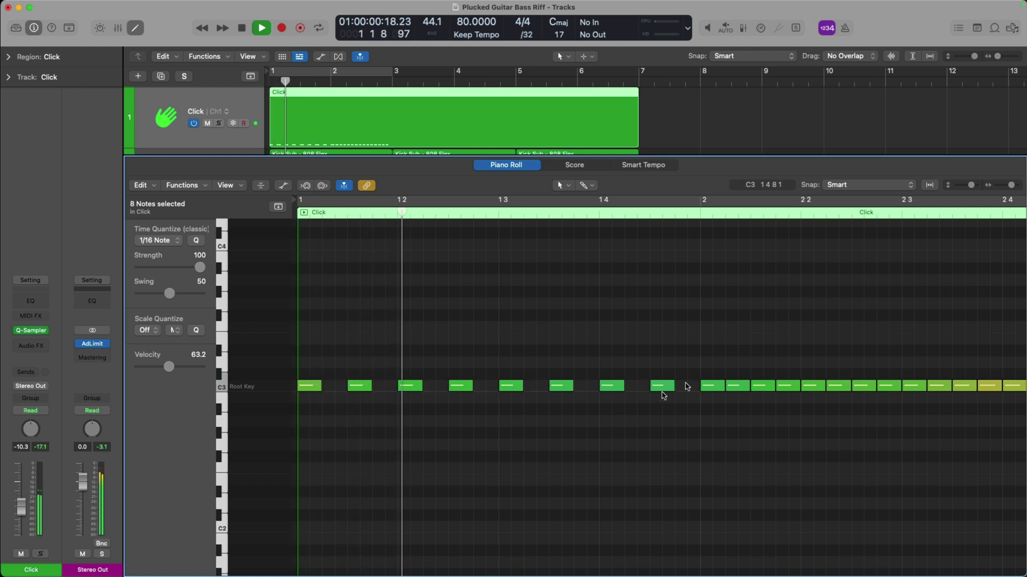
{"action": "key", "text": "space"}
- Delete four more eighth-note C3 notes, leaving quarter notes, and audition the result
{"action": "left_click", "coordinate": [359, 386]}
{"action": "left_click", "coordinate": [460, 385], "text": "shift"}
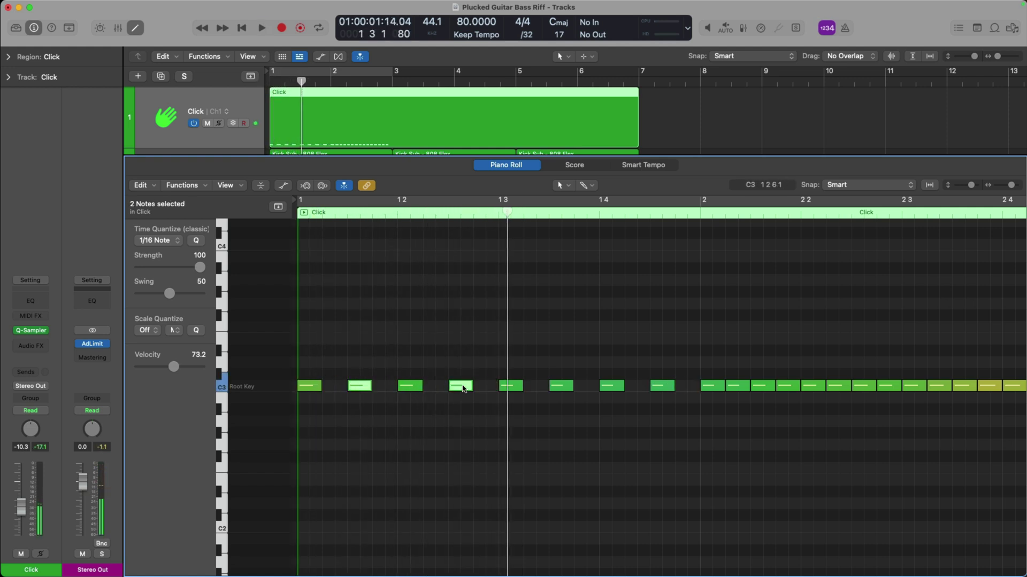
{"action": "left_click", "coordinate": [559, 386], "text": "shift"}
{"action": "left_click", "coordinate": [668, 386], "text": "shift"}
{"action": "key", "text": "Delete"}
{"action": "key", "text": "space"}
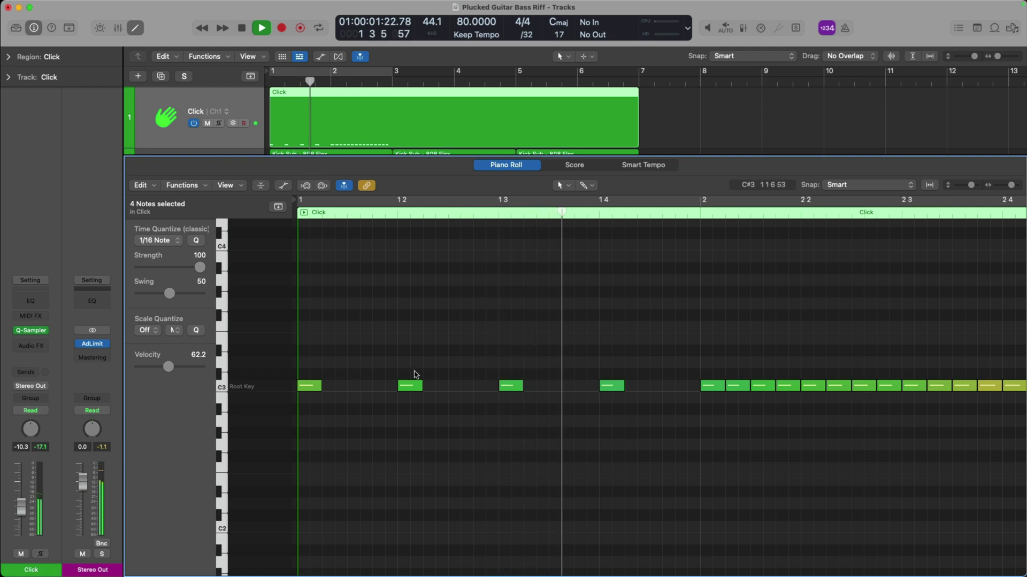
{"action": "key", "text": "space"}
- Raise the first note an octave to C4, audition the pattern, and close the editor
{"action": "left_click_drag", "start_coordinate": [308, 386], "coordinate": [307, 247]}
{"action": "key", "text": "space"}
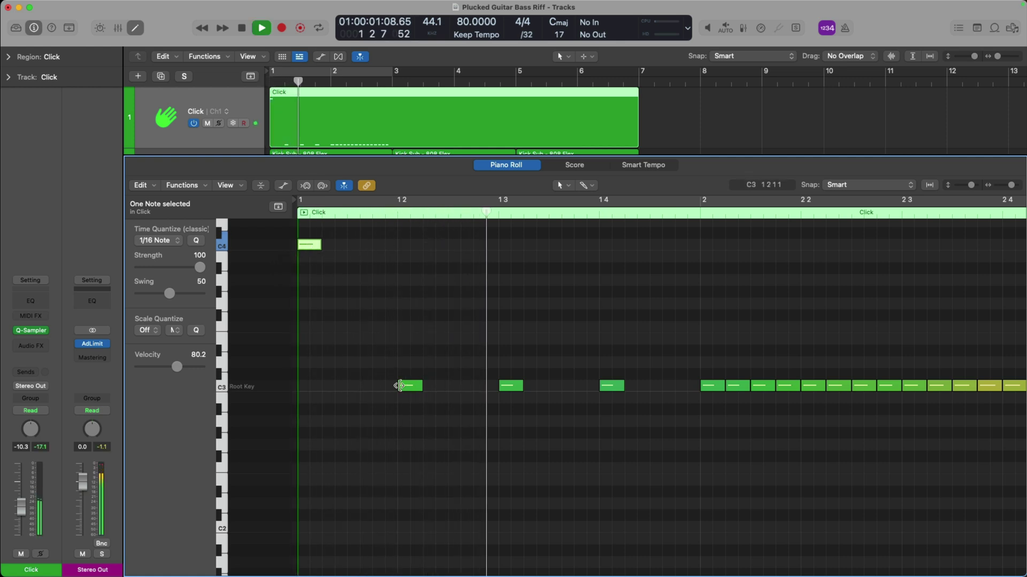
{"action": "key", "text": "space"}
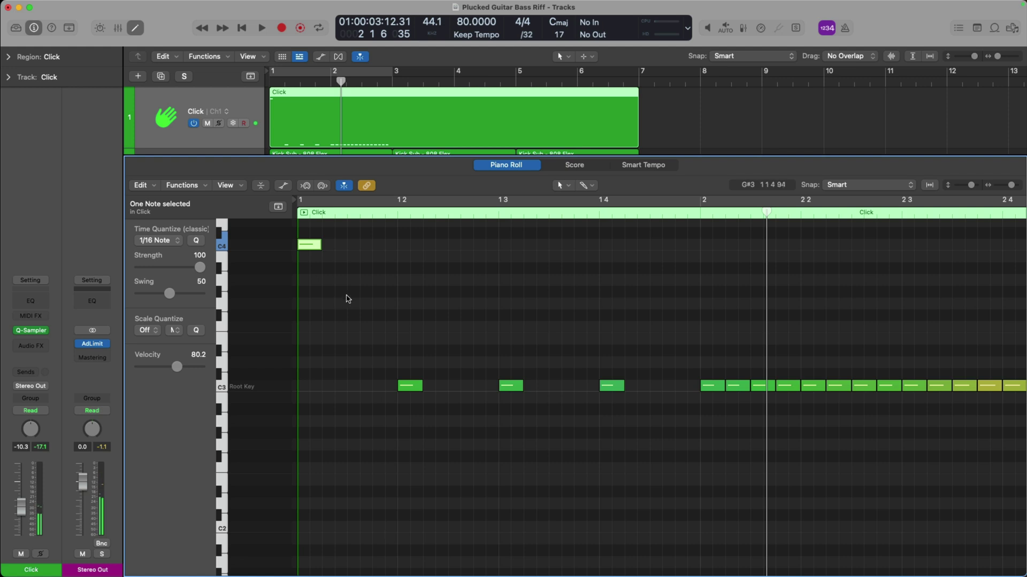
{"action": "key", "text": "e"}
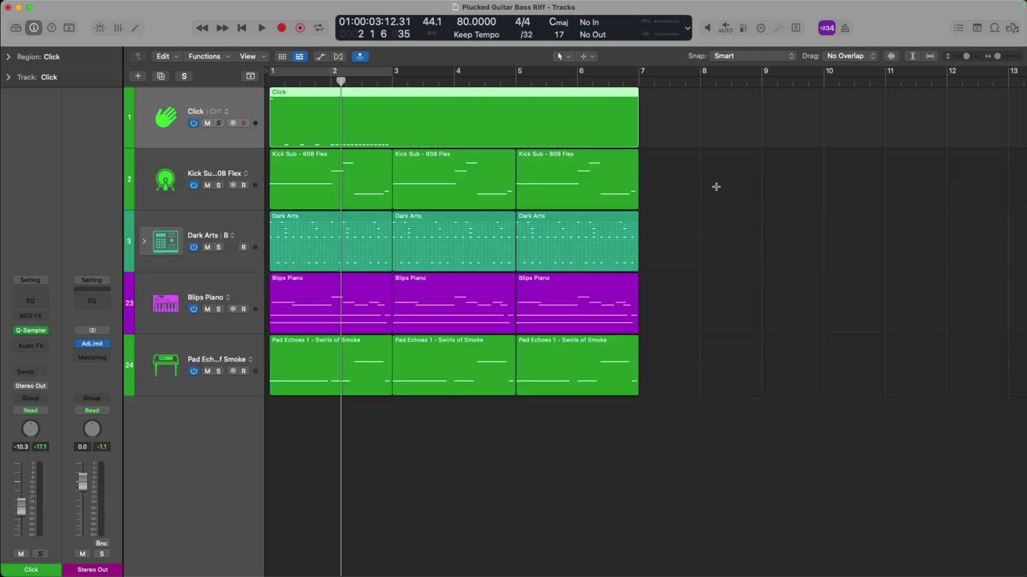
- Enable the Metronome button and save the project to Project Templates as 'Recording Metronome'
{"action": "left_click", "coordinate": [845, 27]}
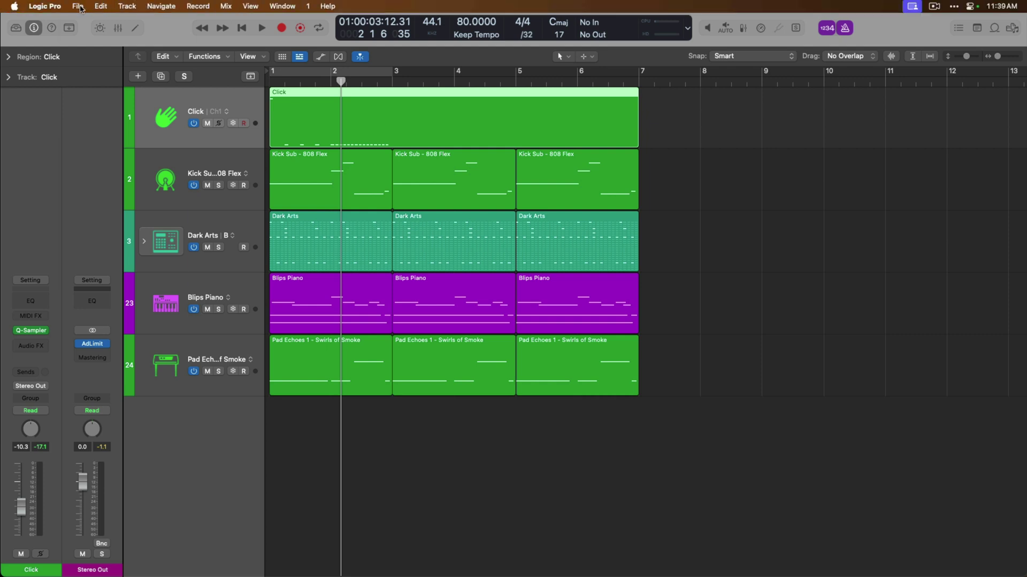
{"action": "left_click", "coordinate": [78, 6]}
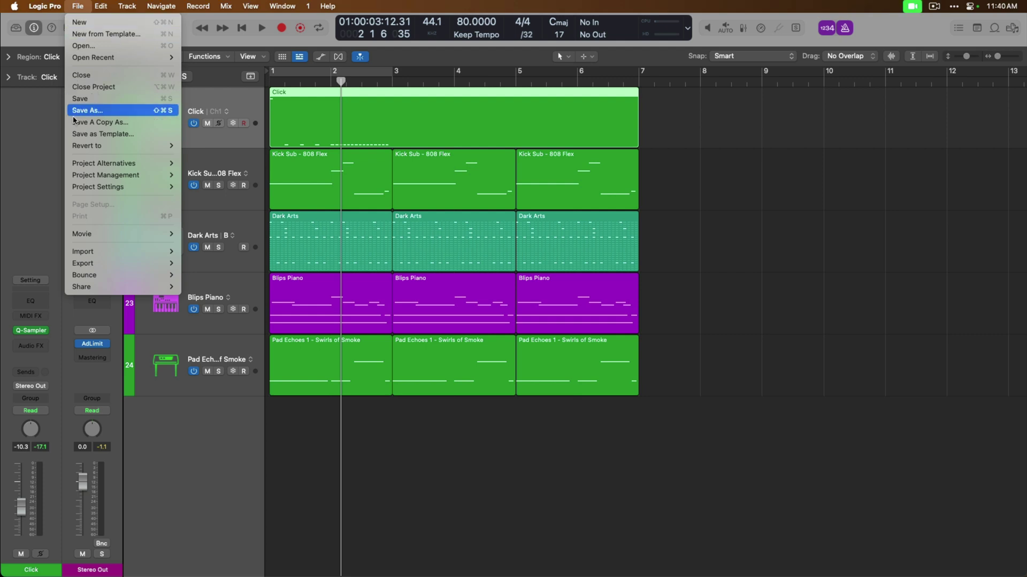
{"action": "left_click", "coordinate": [148, 134]}
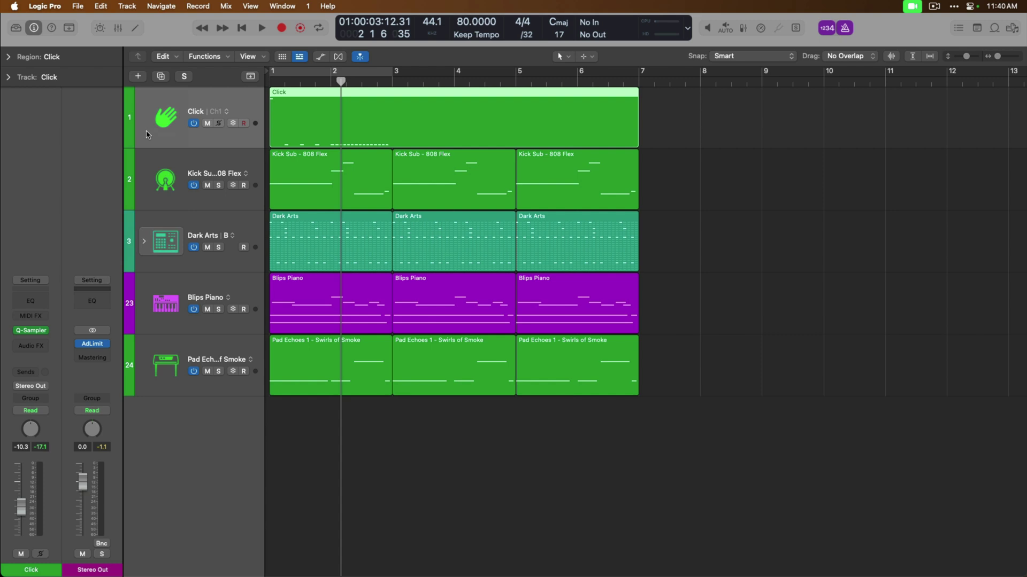
{"action": "type", "text": "Recording M"}
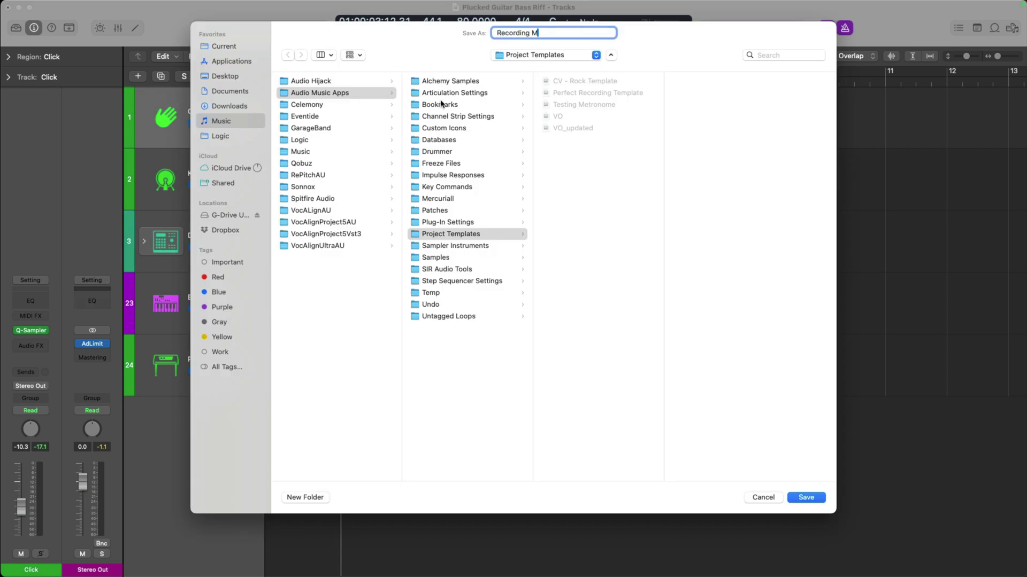
{"action": "type", "text": "etronome"}
{"action": "key", "text": "Return"}
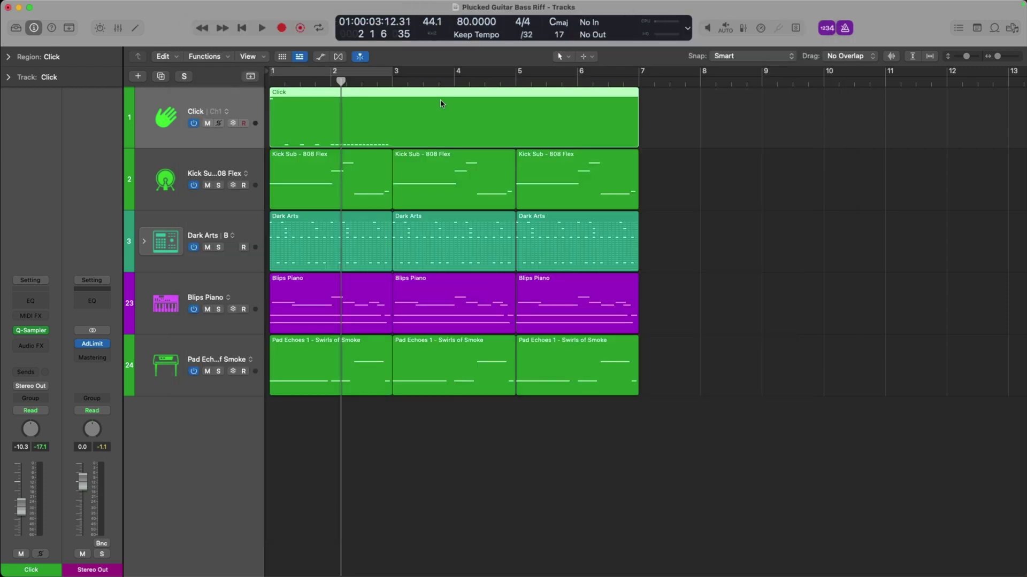